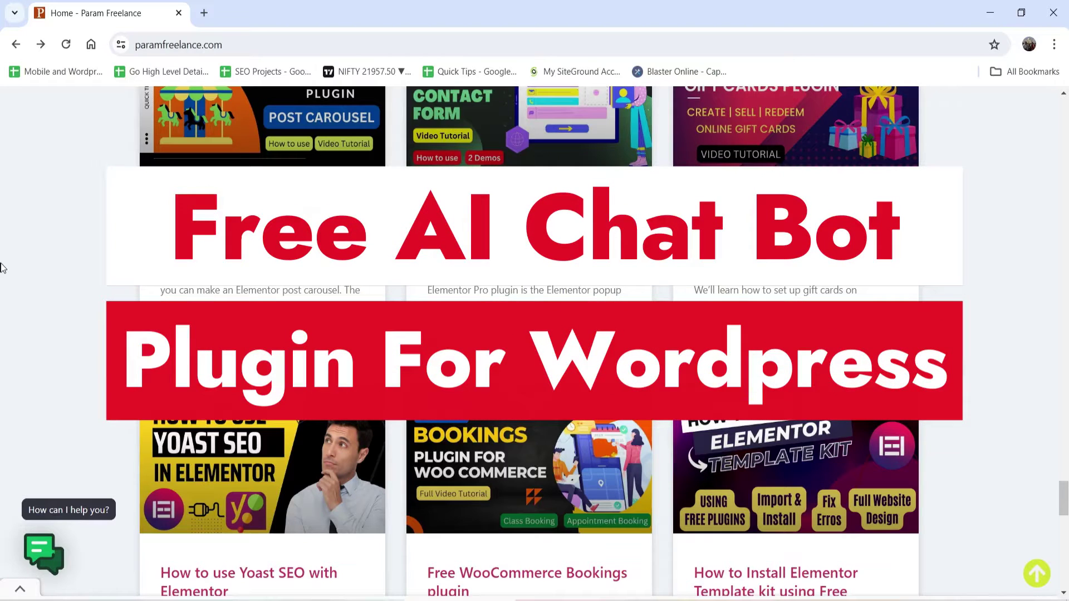
Step: Show the site's chat window with its earlier conversation, then close it
left_click(44, 554)
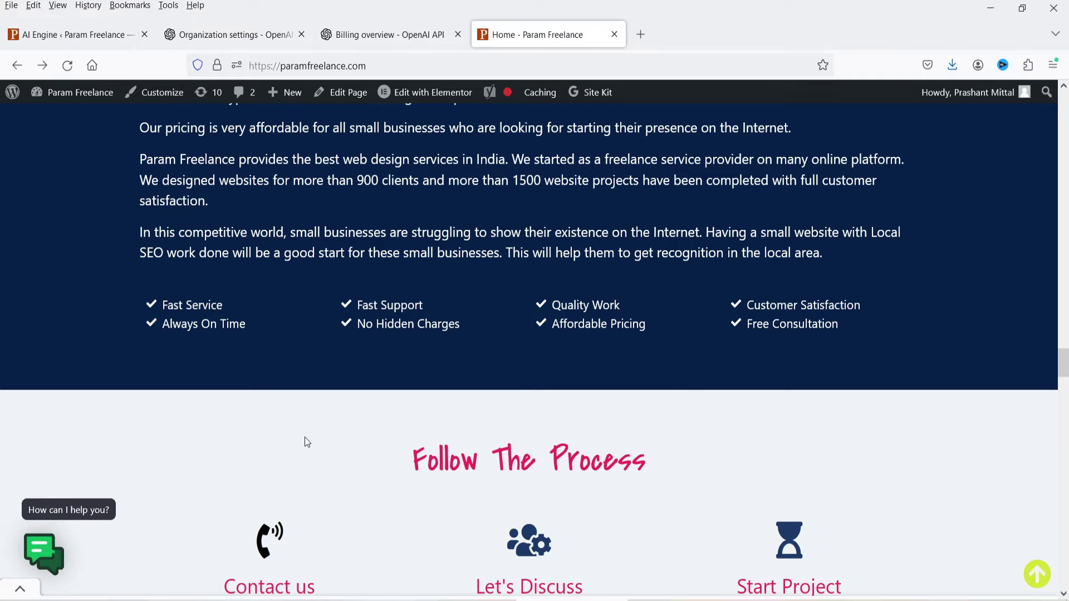
left_click(56, 39)
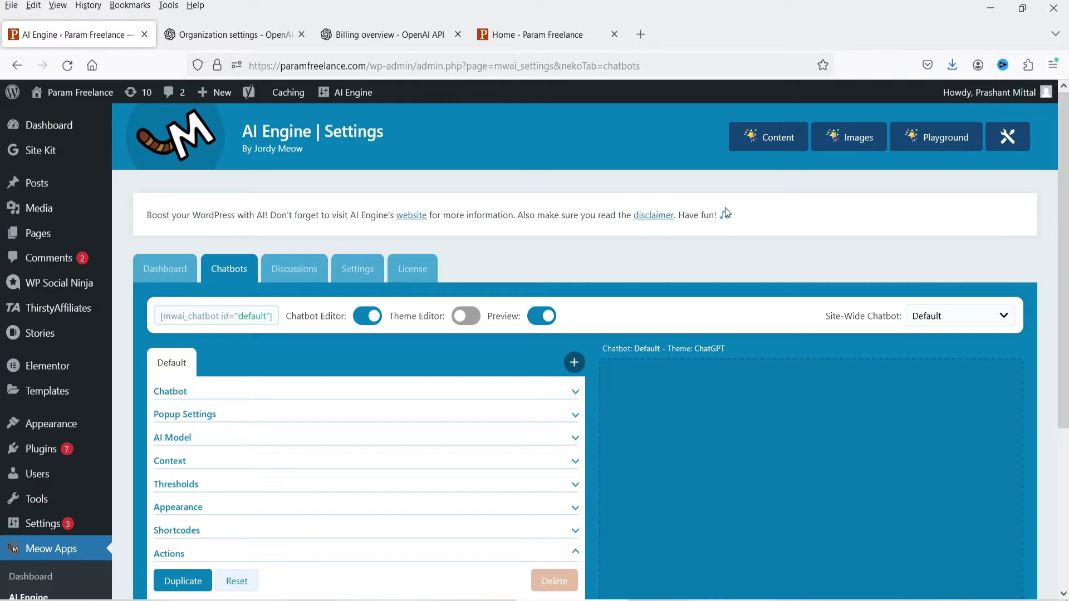
left_click(534, 34)
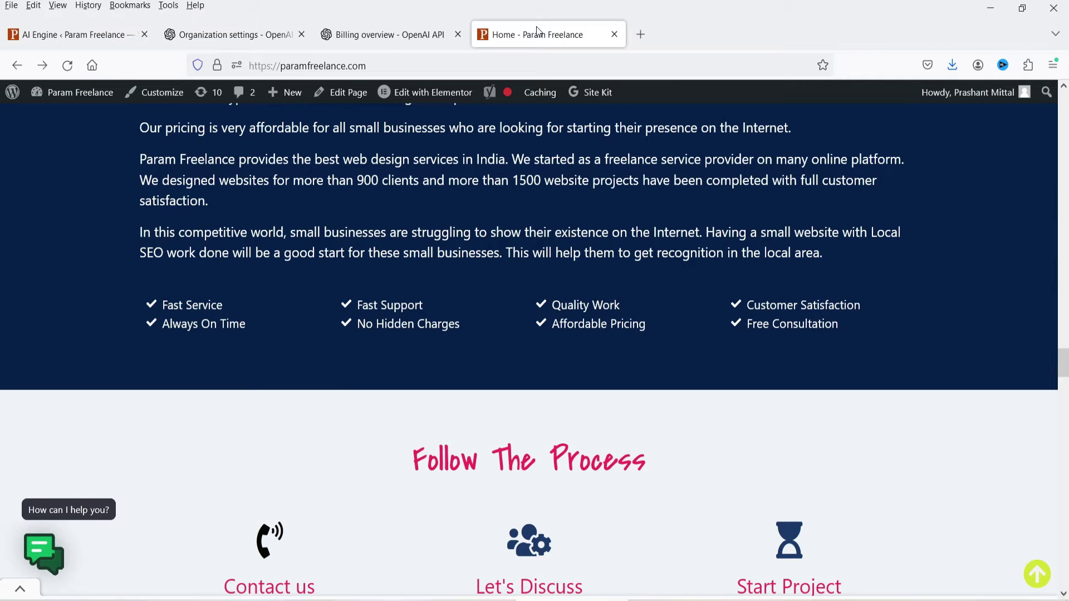
left_click(53, 556)
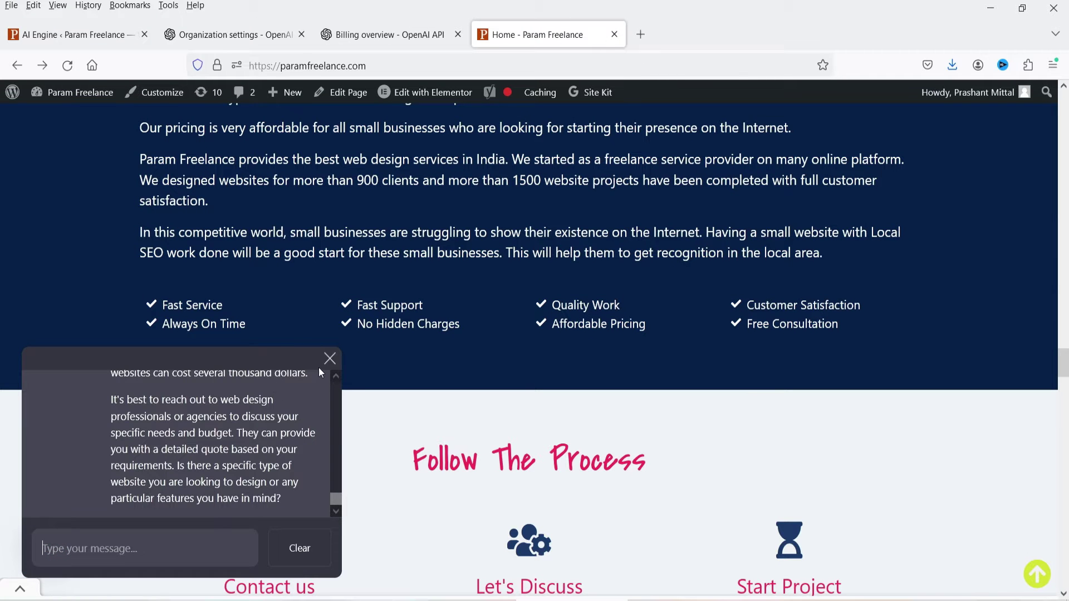
left_click(330, 358)
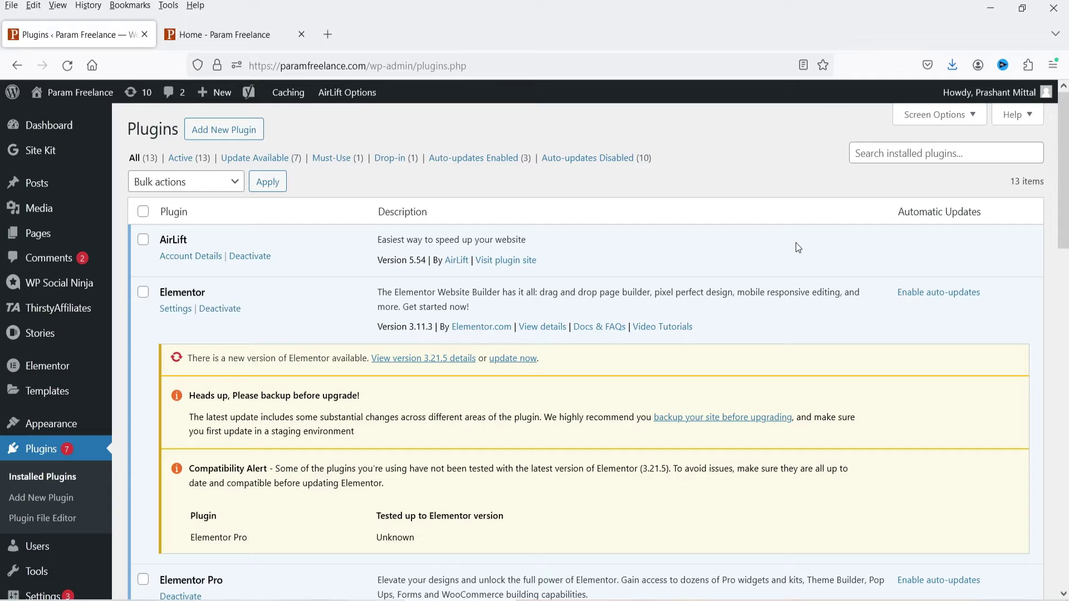
Step: Search the Add New Plugin directory for 'ai engine'
left_click(34, 497)
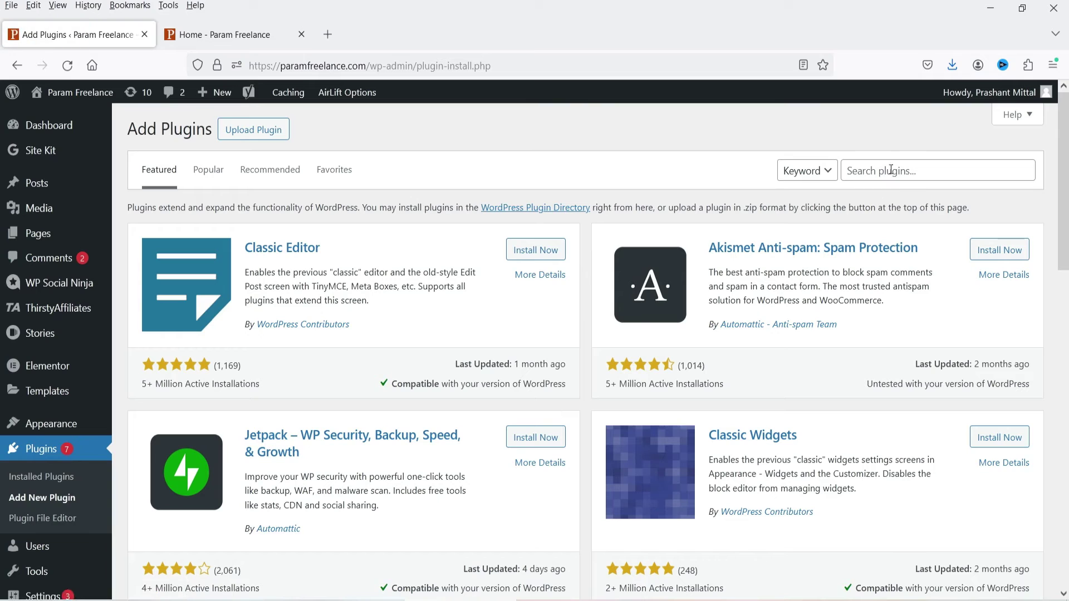
left_click(891, 169)
type("ai engin")
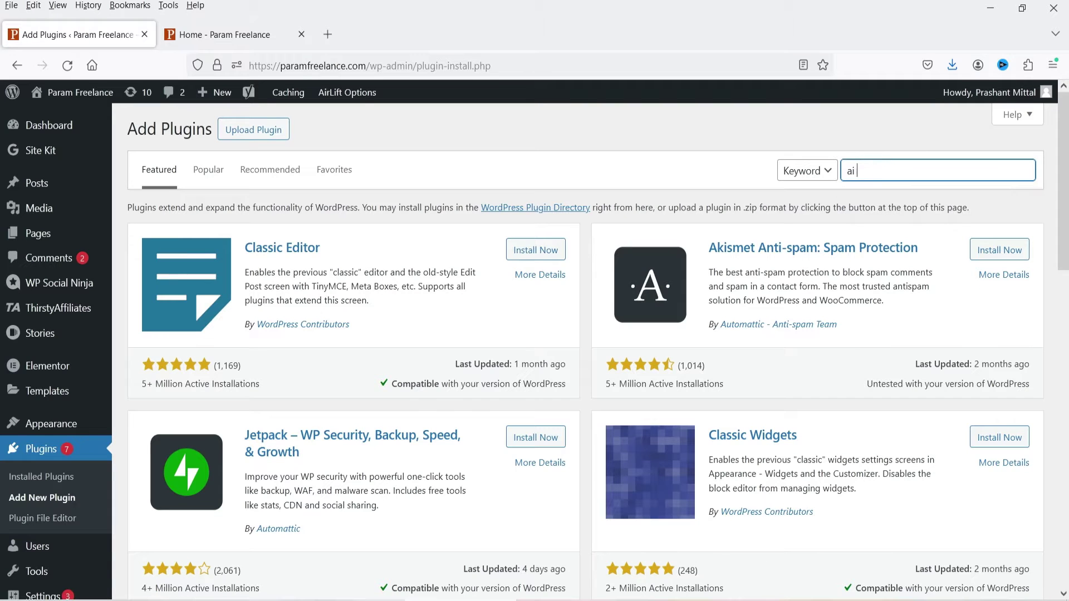
type("e")
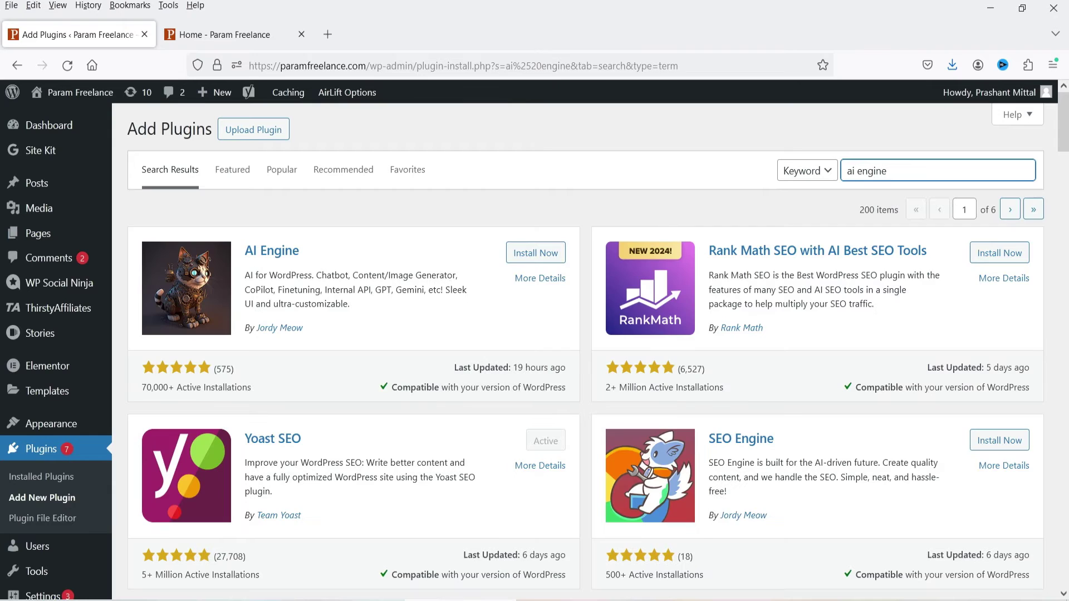
left_click(391, 204)
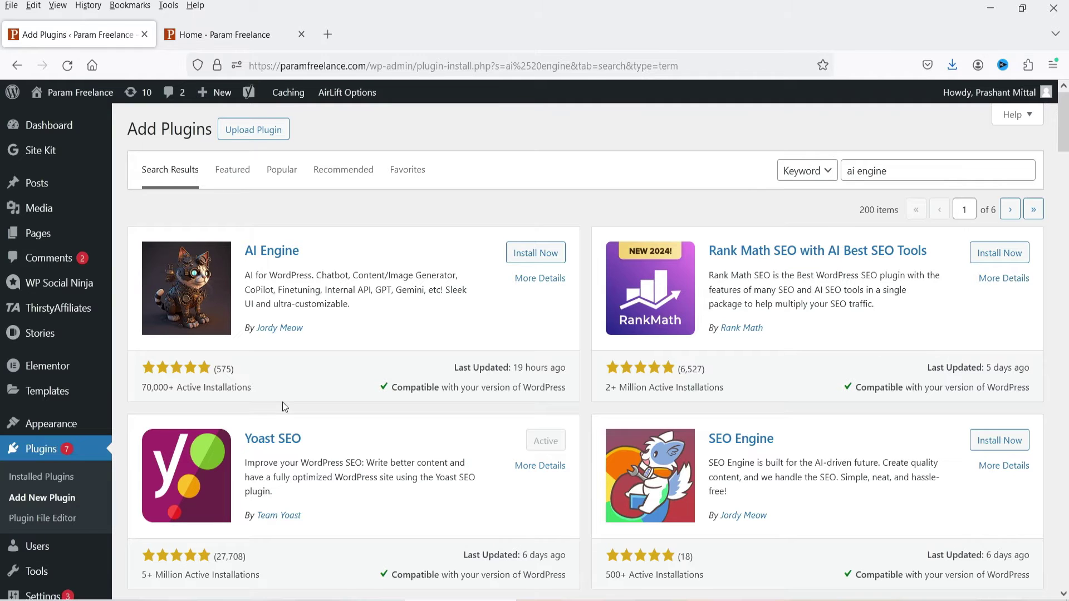
Step: Install and activate AI Engine, then refresh so its Meow Apps menu appears
left_click(519, 254)
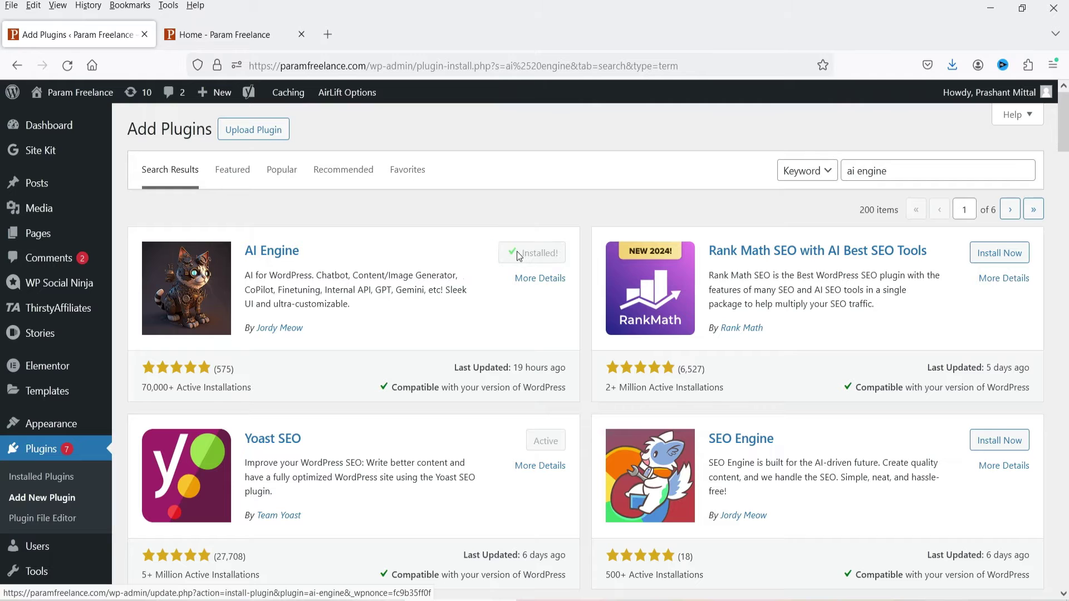
left_click(529, 253)
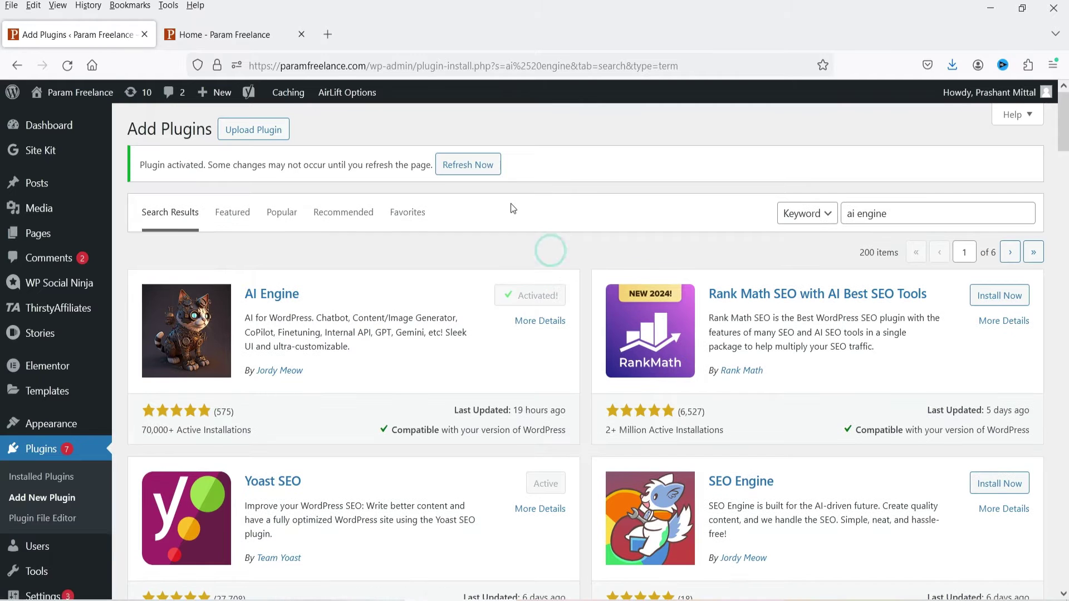
left_click(468, 164)
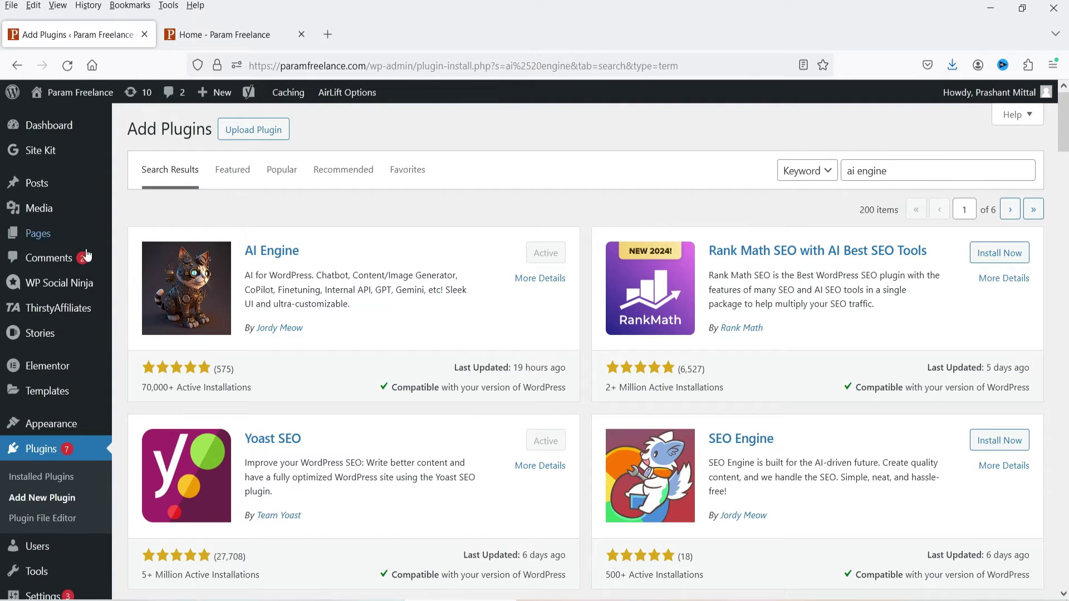
scroll(66, 278, "down", 4)
mouse_move(27, 454)
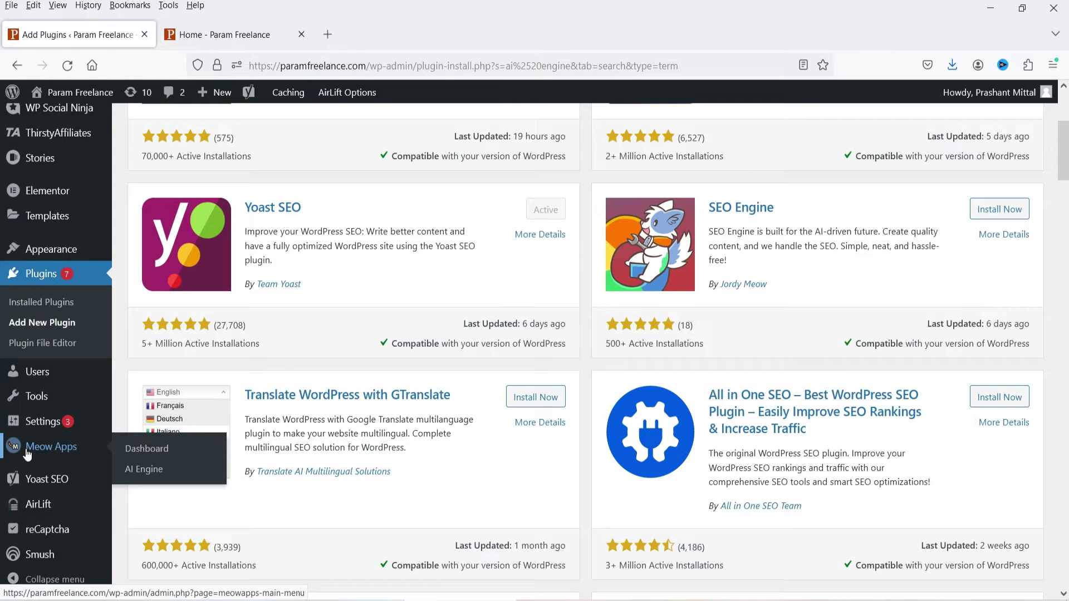
Step: Open AI Engine's Settings tab and follow the OpenAI link to get an API key
left_click(158, 471)
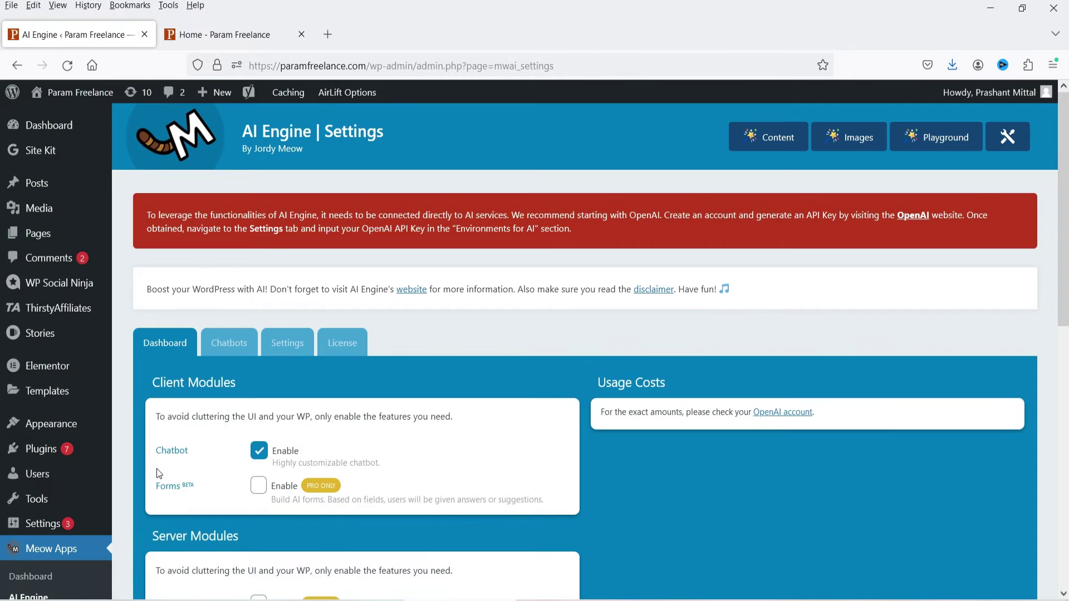
scroll(493, 296, "down", 3)
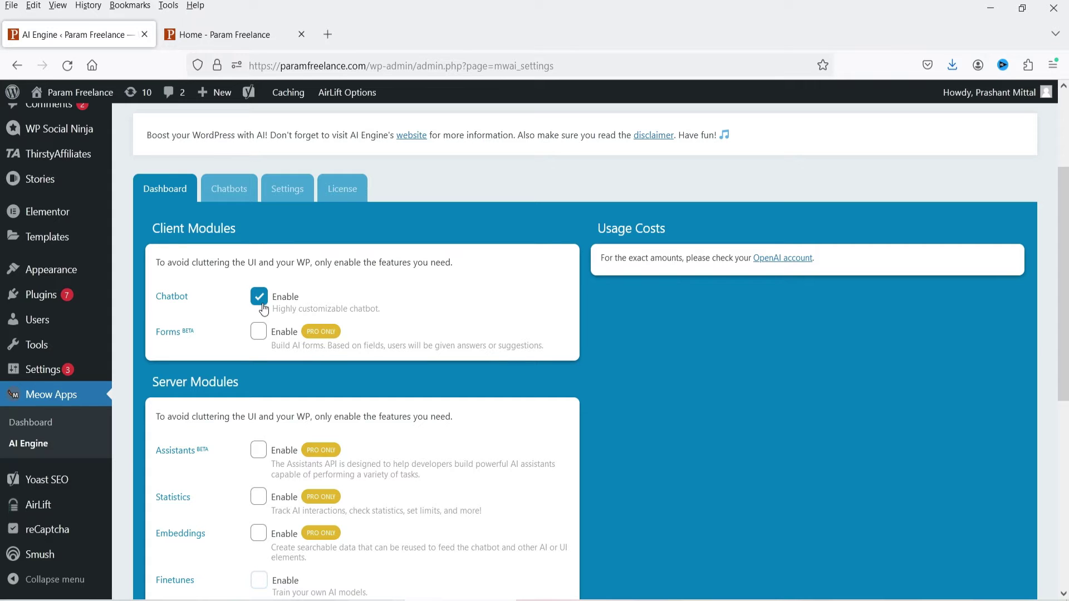
left_click(287, 189)
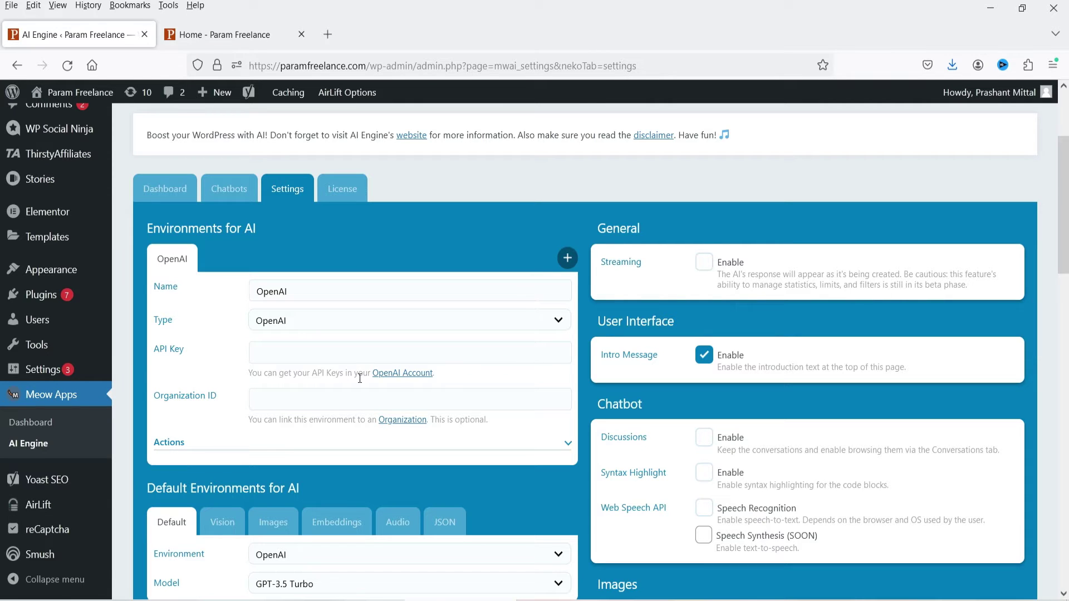
left_click(405, 373)
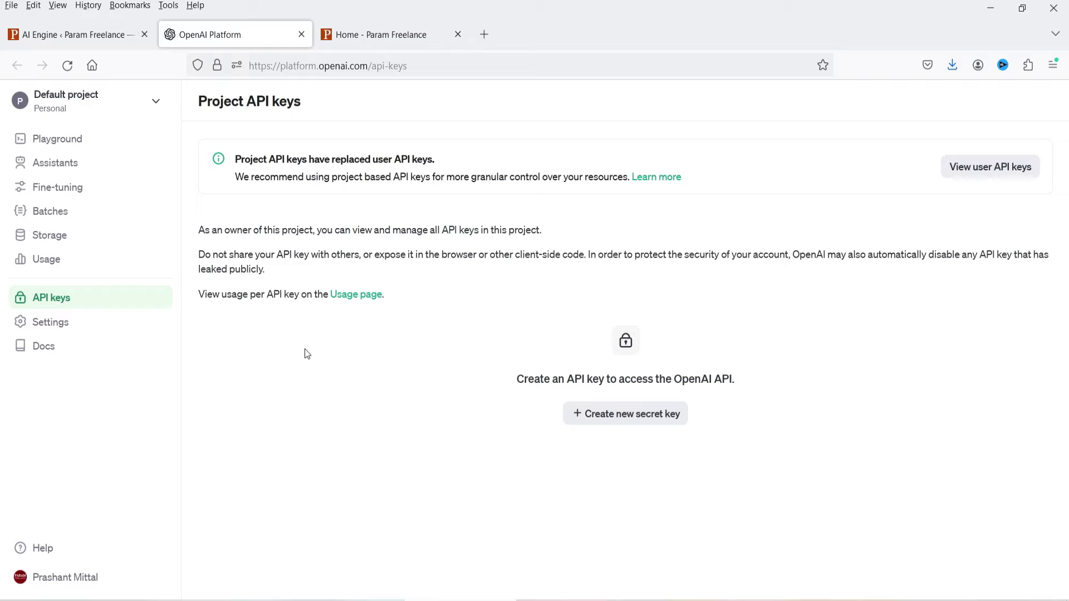
Step: Open the OpenAI usage and limits pages in new tabs and review the rate limits
right_click(46, 262)
left_click(75, 267)
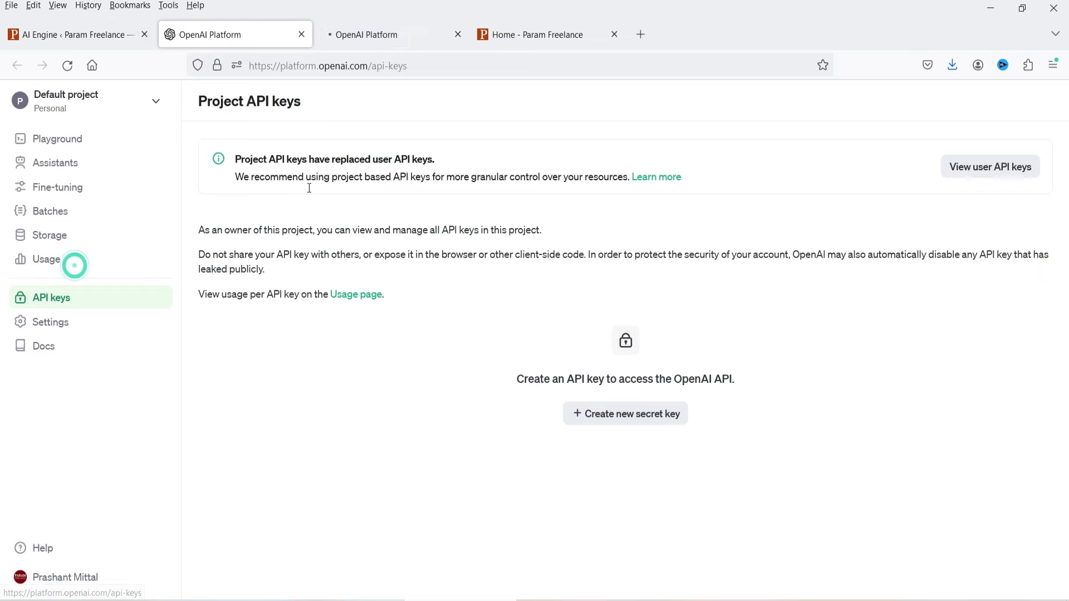
middle_click(364, 35)
left_click(39, 324)
left_click(58, 327)
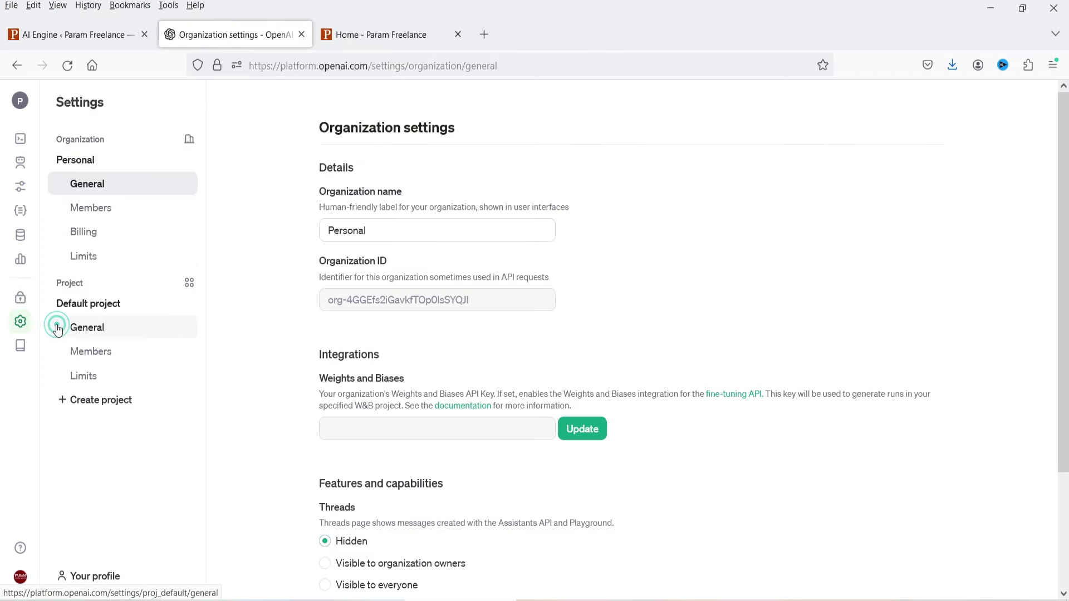
right_click(89, 262)
left_click(134, 273)
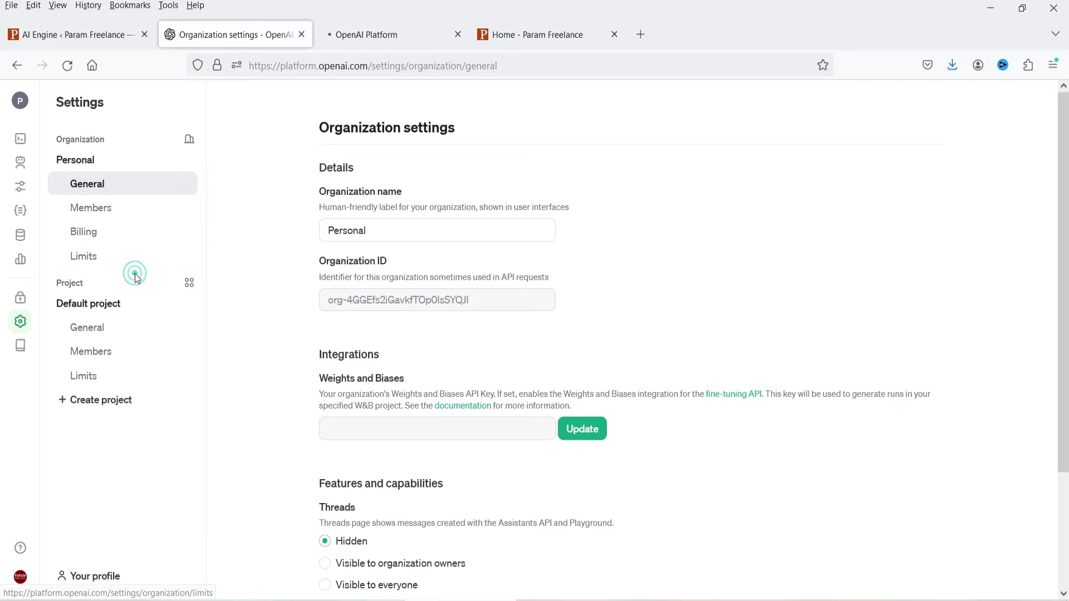
left_click(361, 35)
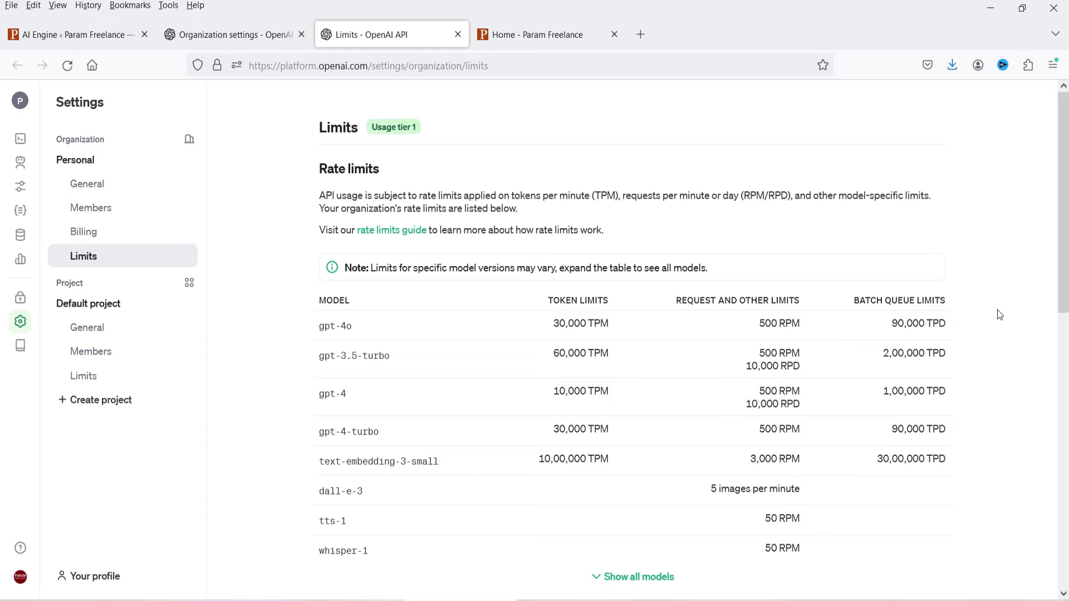
scroll(996, 310, "down", 8)
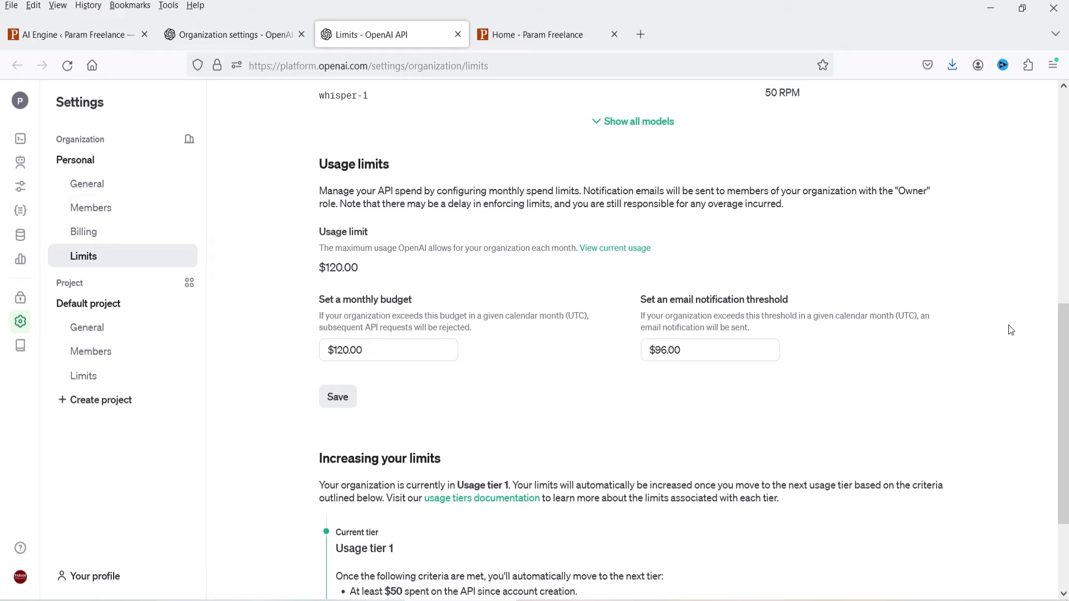
Step: Check the $5.00 credit balance in Billing, then go to the project API keys page
left_click(101, 234)
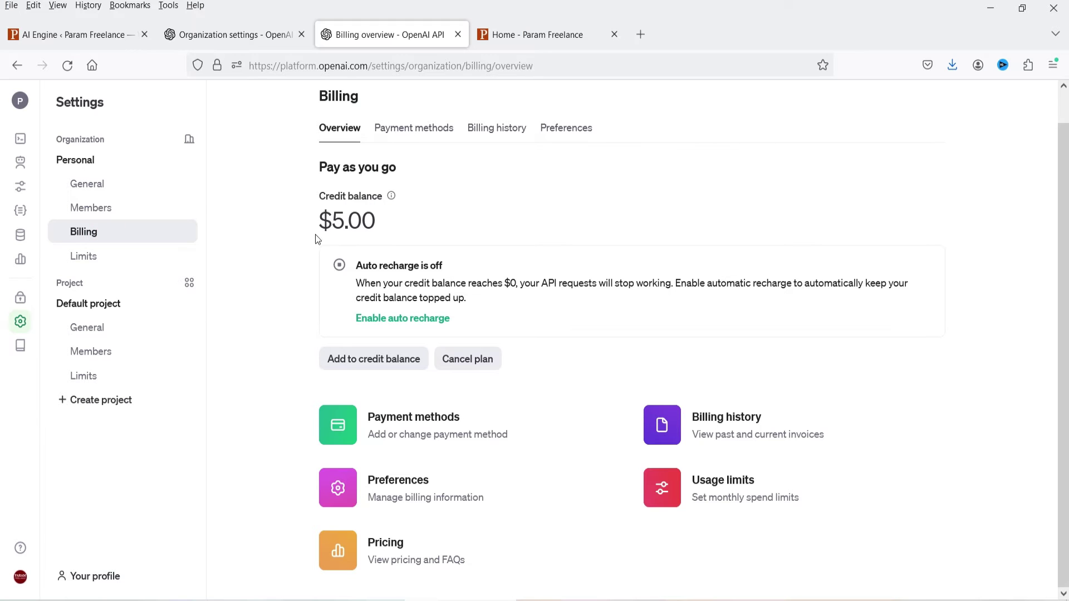
left_click(433, 218)
mouse_move(72, 261)
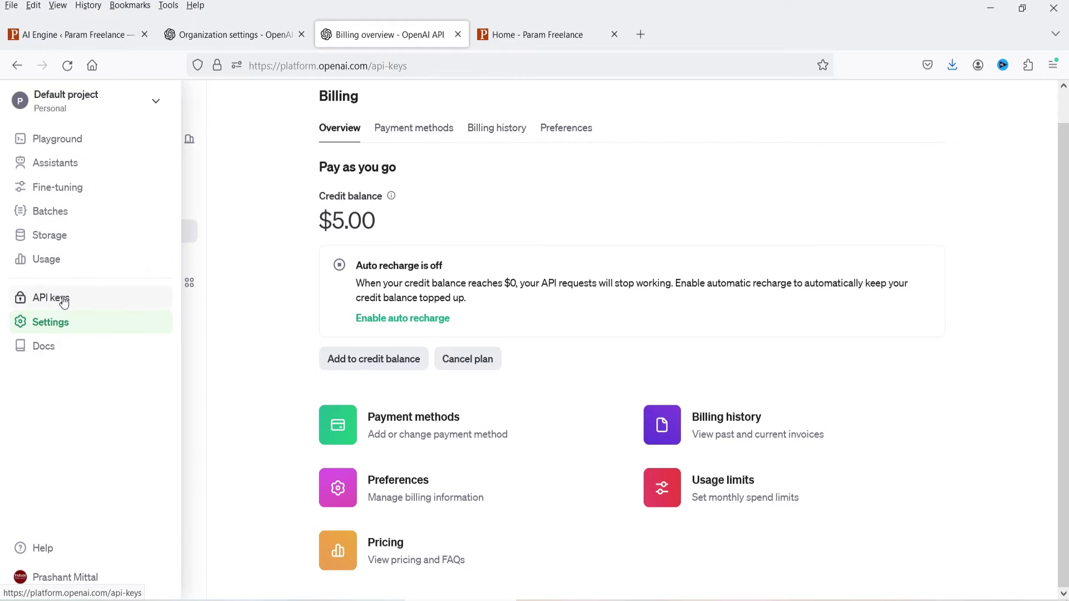
left_click(63, 300)
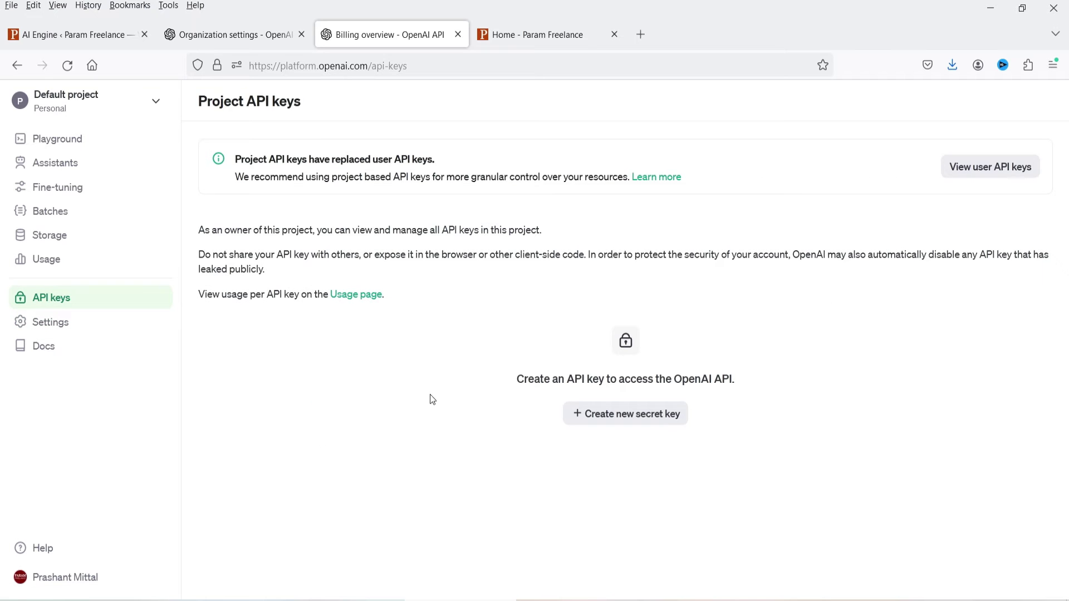
Step: Create an OpenAI secret key named 'AI chat bot' and copy it for AI Engine
left_click(637, 415)
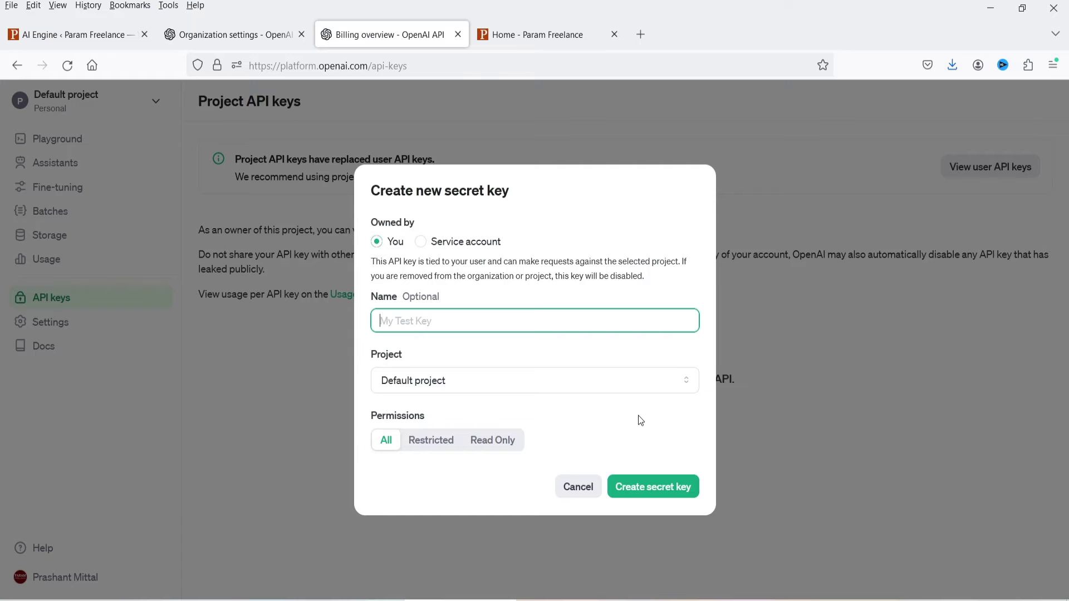
type("AI chat bot")
left_click(638, 488)
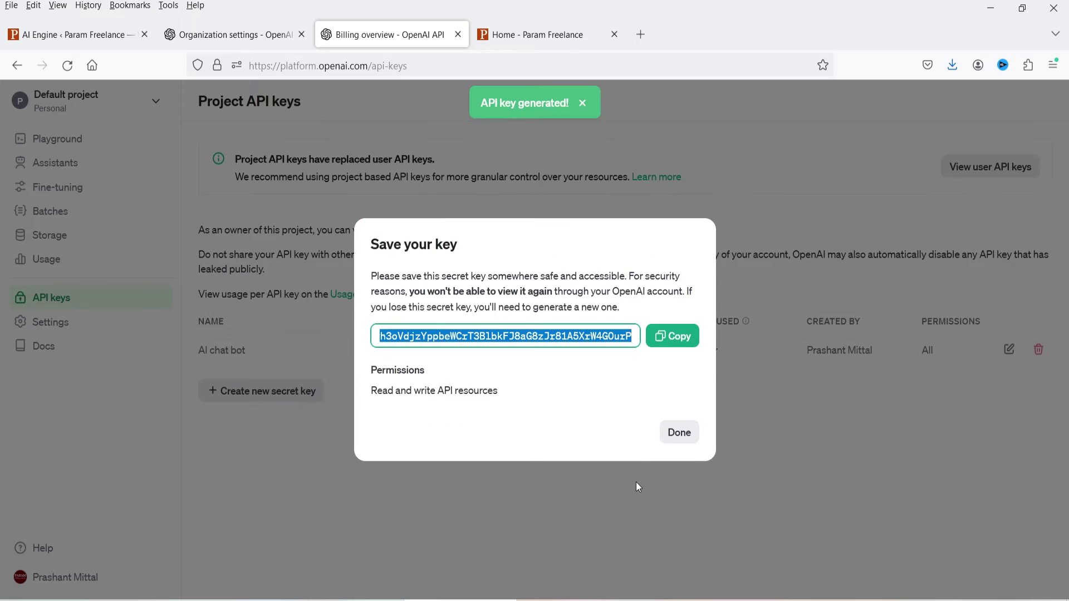
left_click(674, 339)
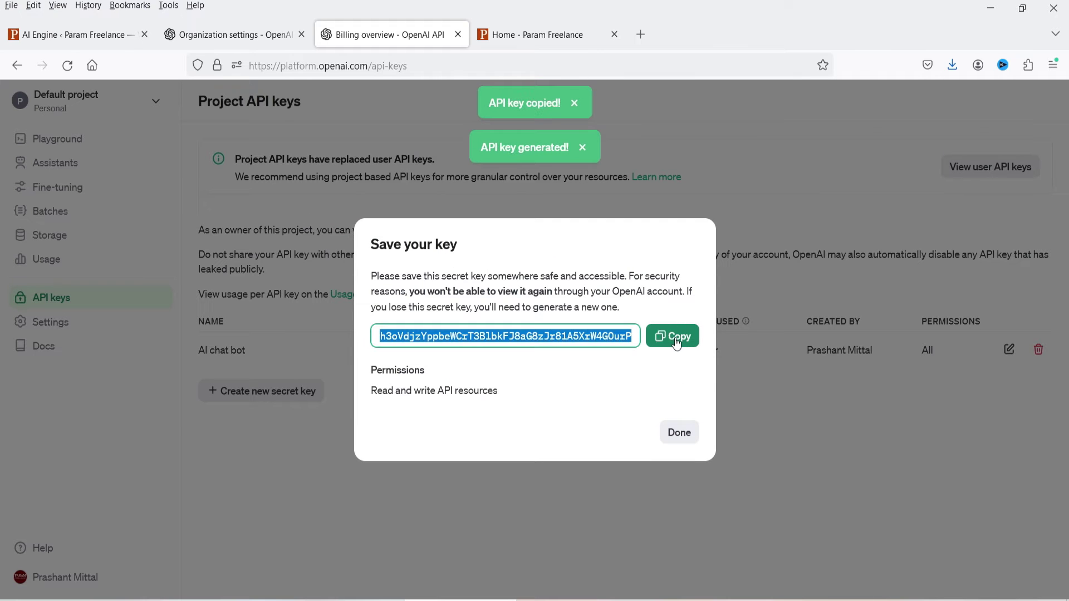
left_click(677, 433)
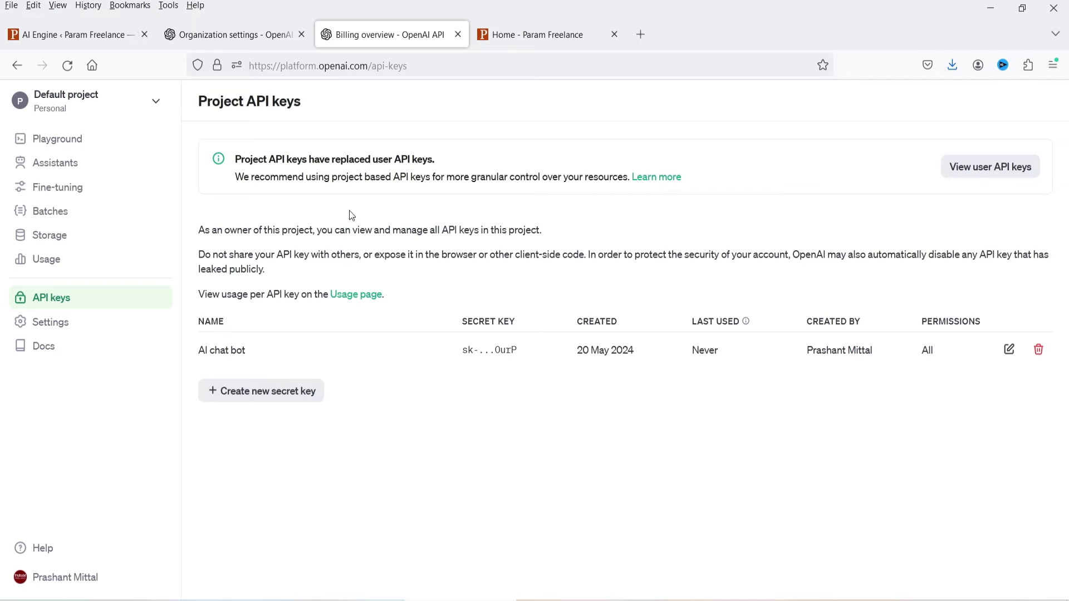
left_click(100, 36)
left_click(279, 355)
Step: Paste the copied OpenAI key into AI Engine's API Key field
key("ctrl+v")
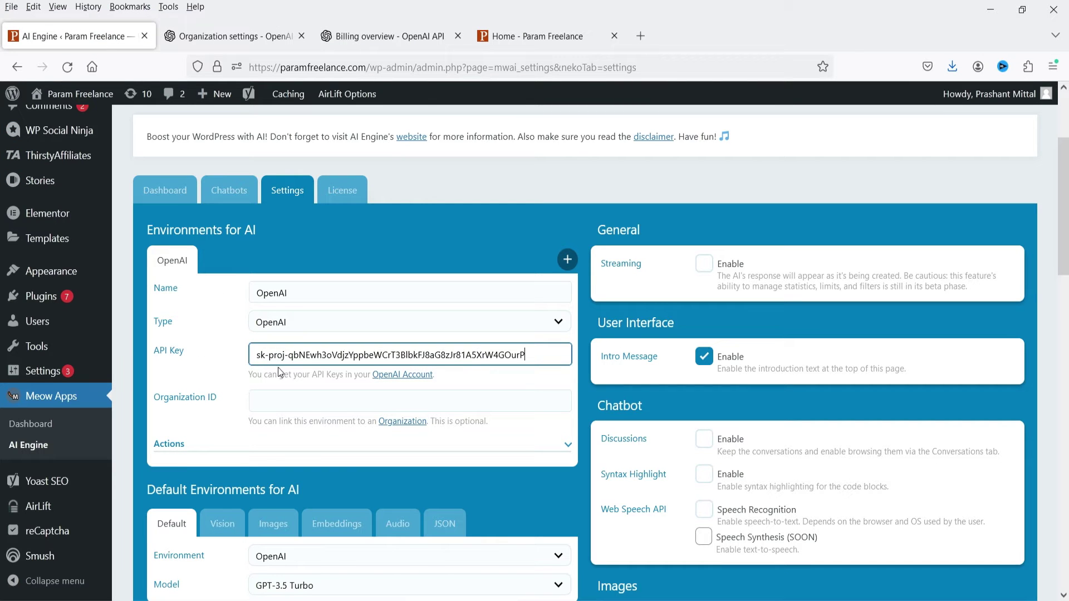
scroll(279, 367, "down", 2)
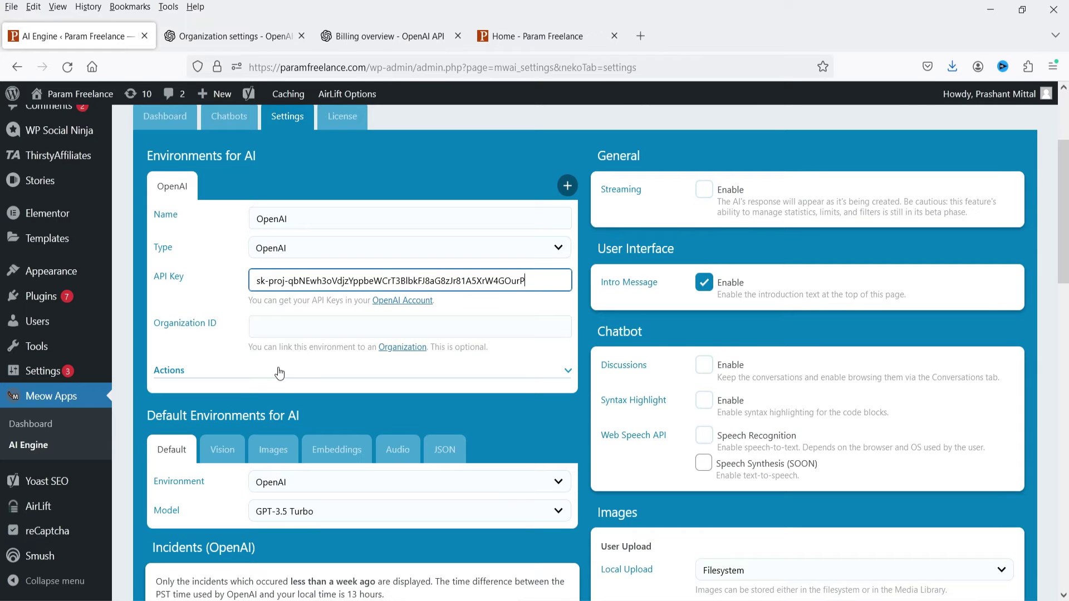
left_click(229, 303)
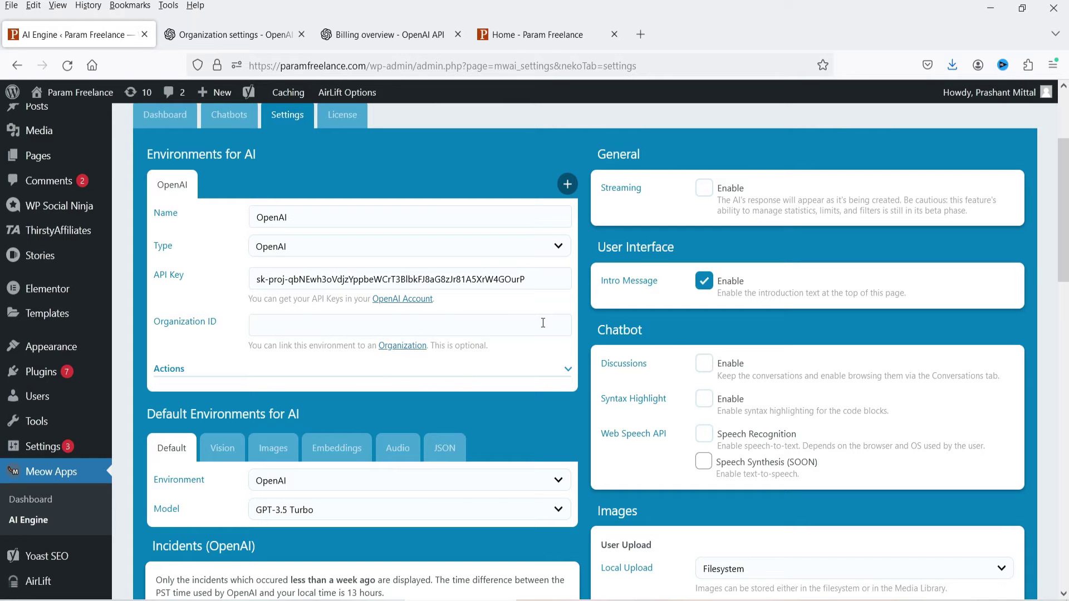
scroll(543, 321, "down", 5)
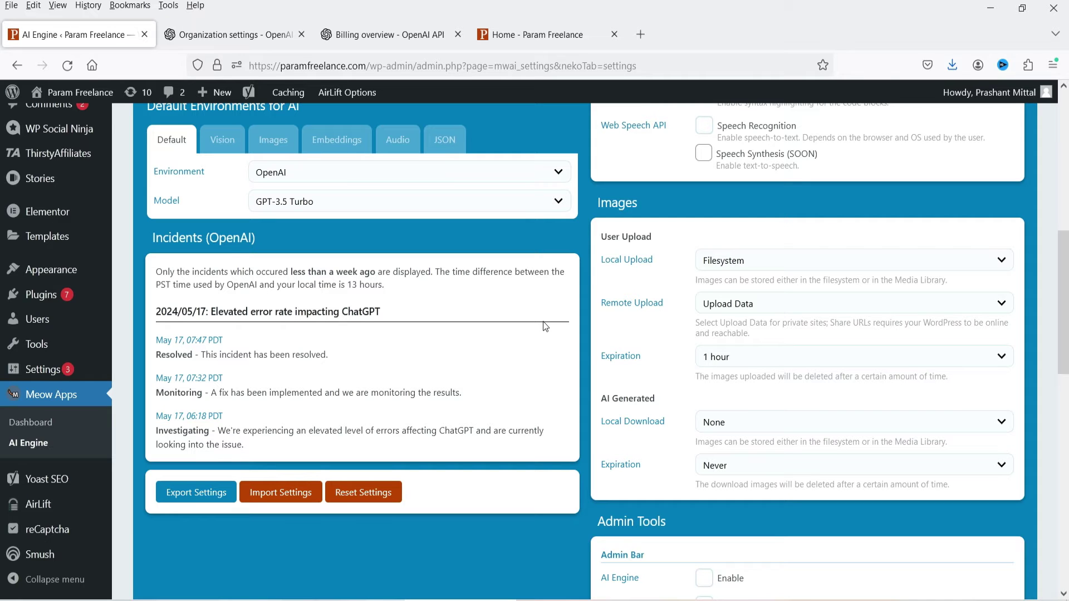
scroll(543, 322, "up", 1)
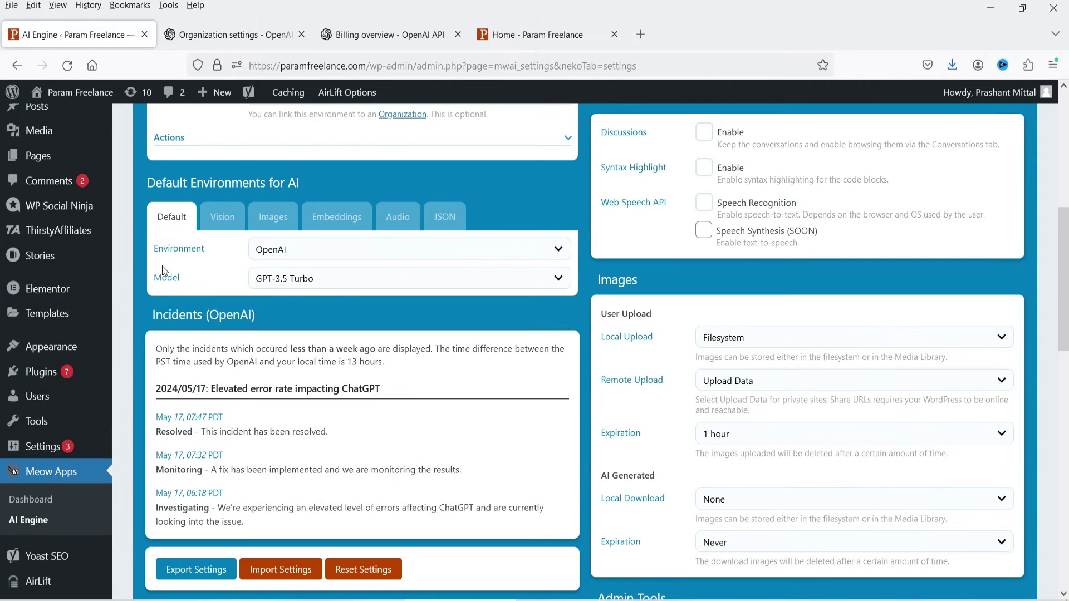
Step: Keep OpenAI as the default environment and GPT-3.5 Turbo as the default model
left_click(283, 251)
left_click(284, 253)
left_click(347, 289)
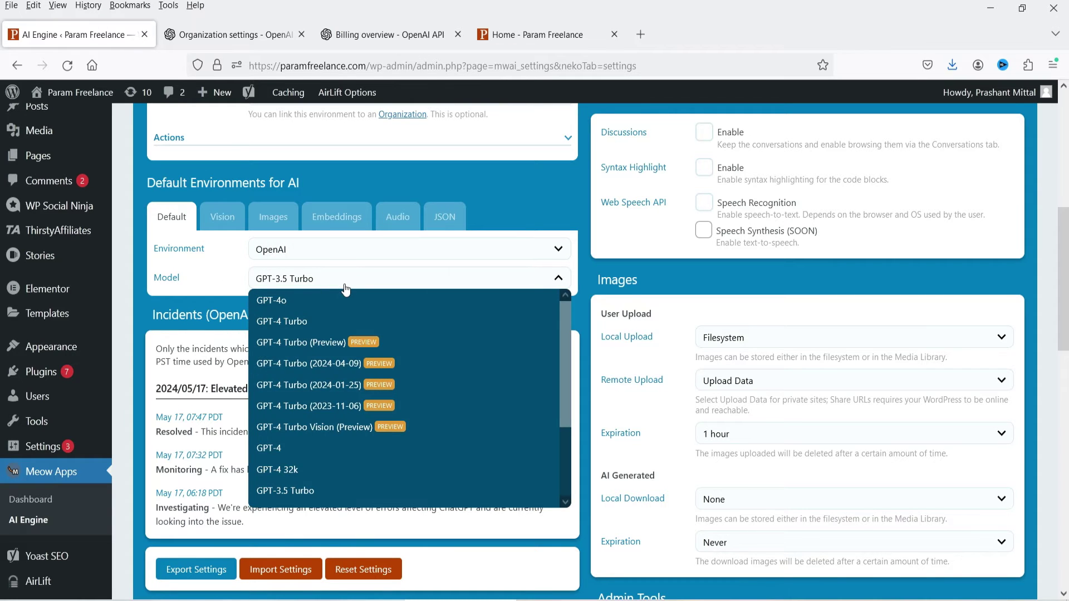
left_click(306, 290)
scroll(306, 289, "down", 2)
scroll(303, 292, "up", 8)
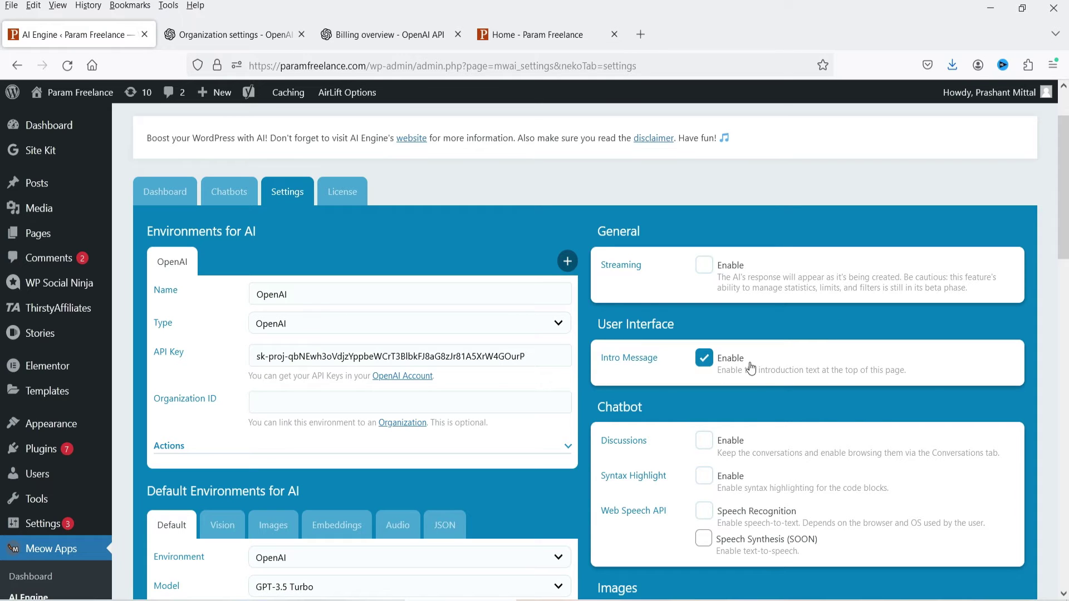
scroll(632, 313, "down", 3)
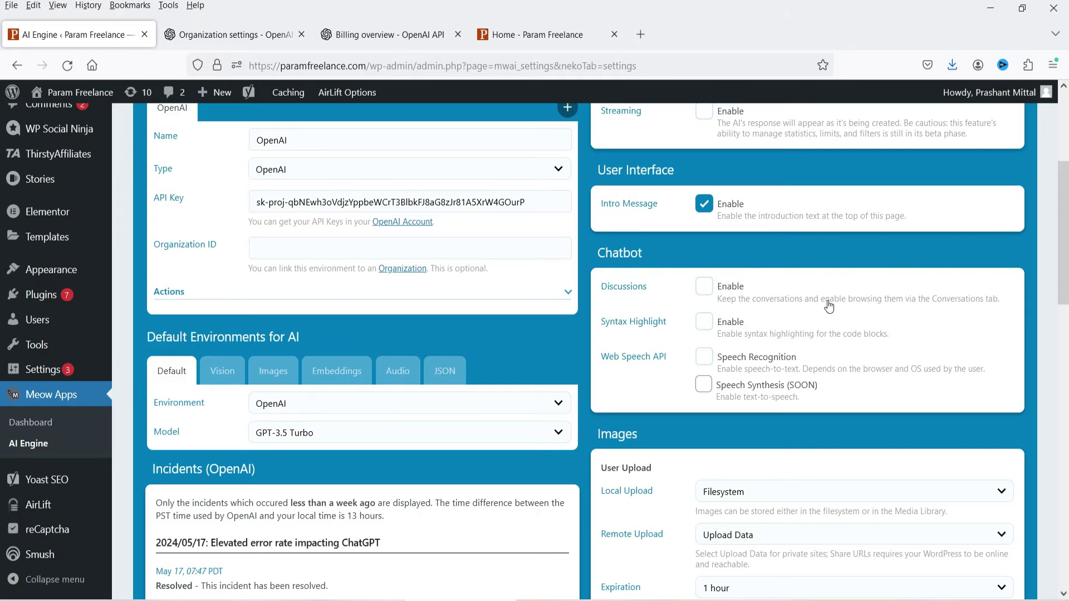
scroll(829, 306, "down", 7)
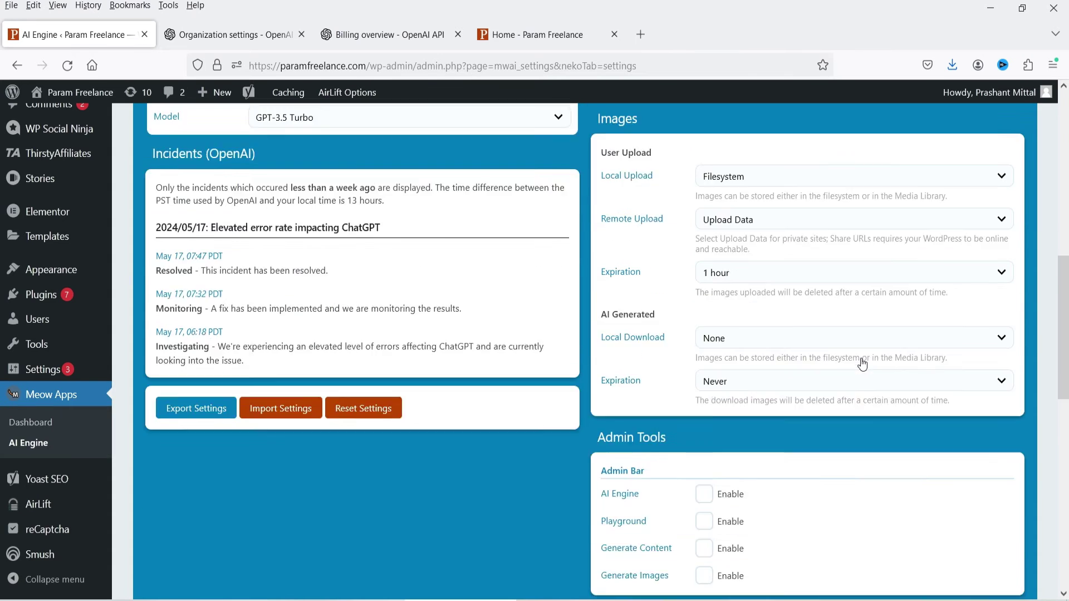
scroll(861, 363, "up", 2)
scroll(864, 362, "up", 6)
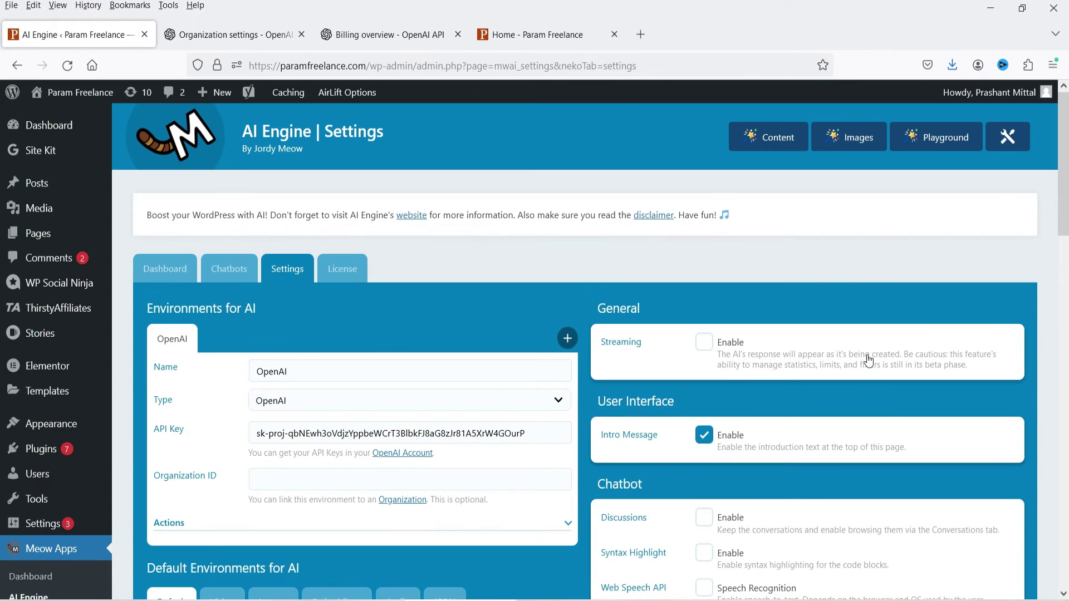
Step: On the Chatbots tab, toggle the preview and keep the Default chatbot in Chat mode
left_click(237, 271)
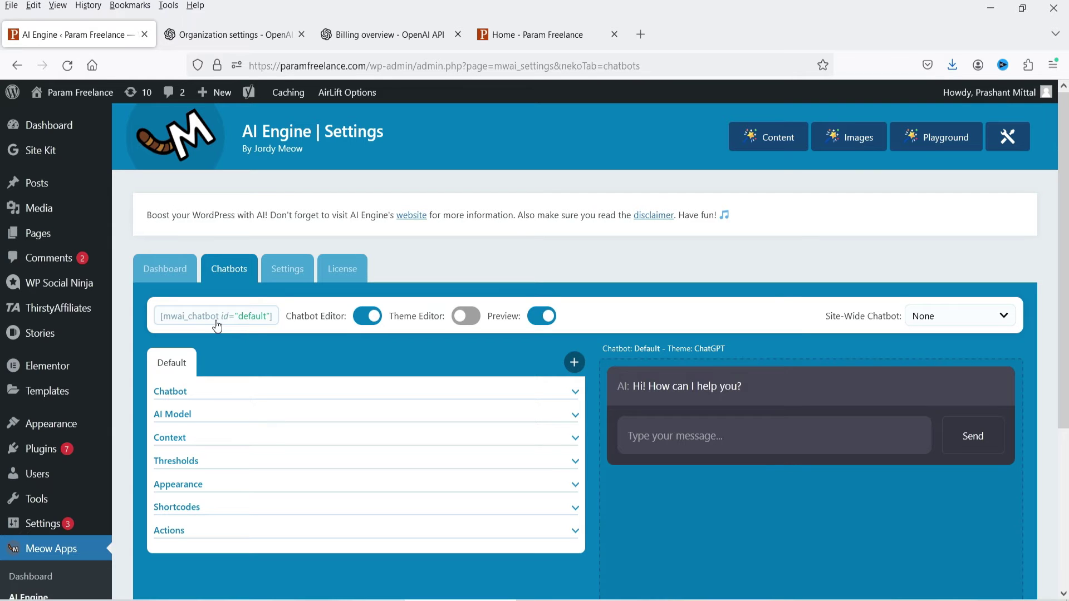
scroll(392, 339, "down", 3)
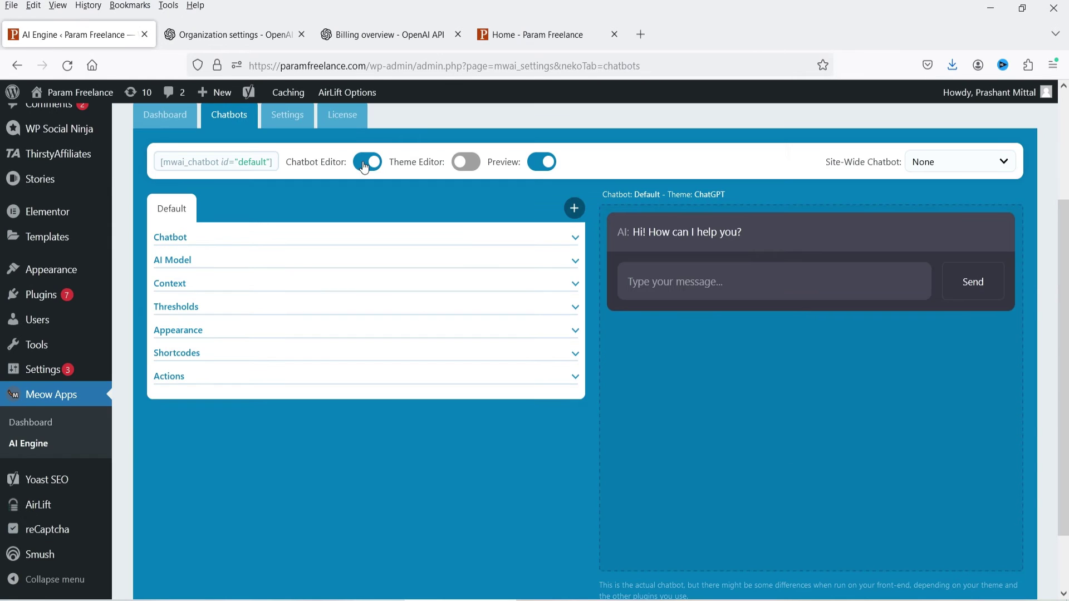
left_click(544, 163)
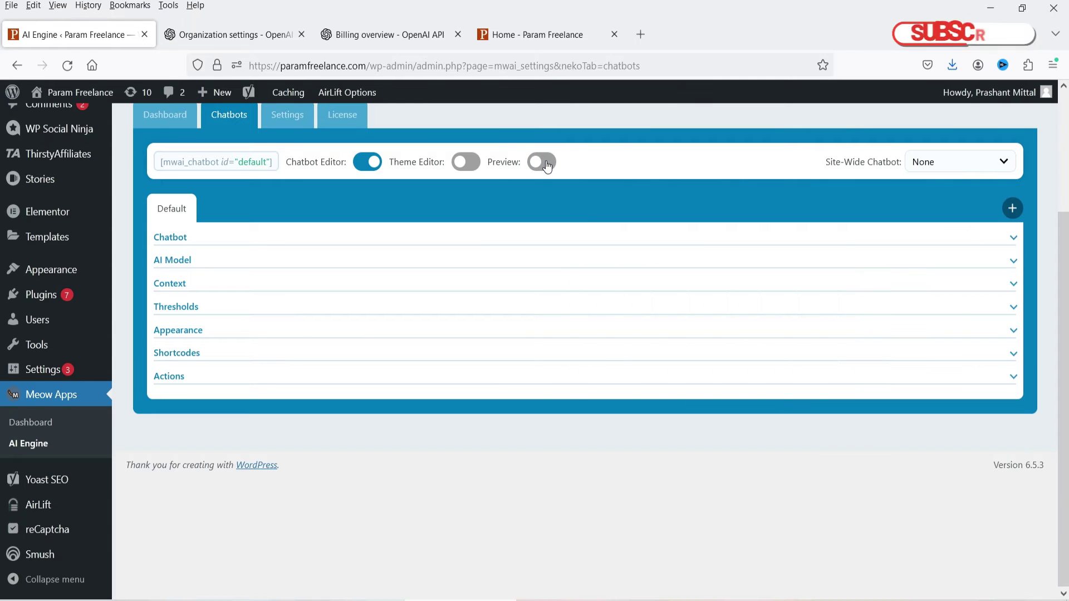
left_click(544, 162)
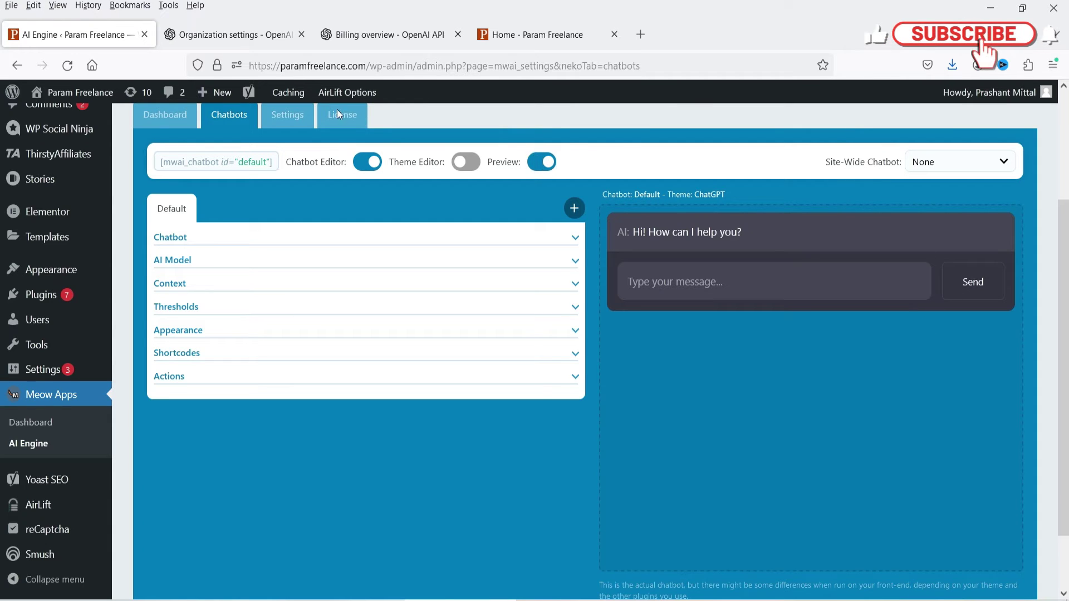
left_click(203, 238)
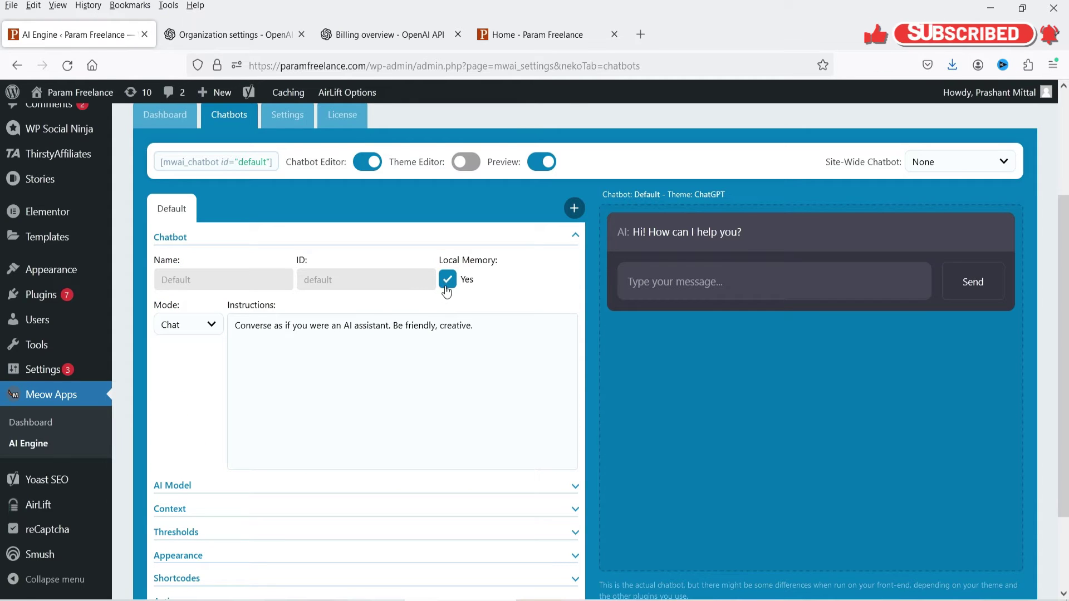
left_click(213, 331)
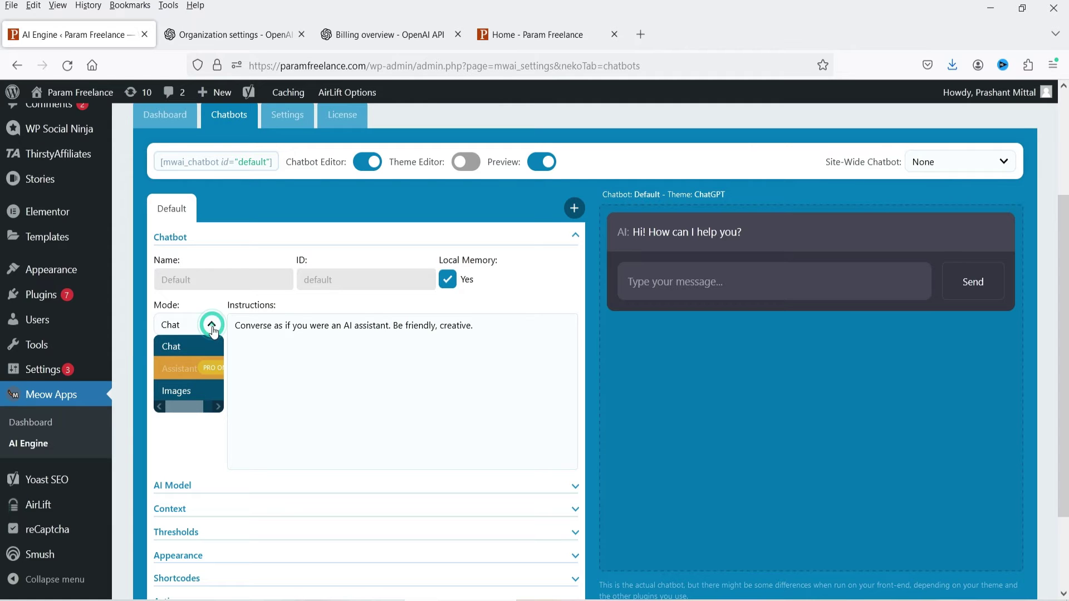
left_click(182, 341)
Step: Keep the chatbot model on Default and expand the Context, Thresholds and Appearance sections
scroll(329, 356, "down", 2)
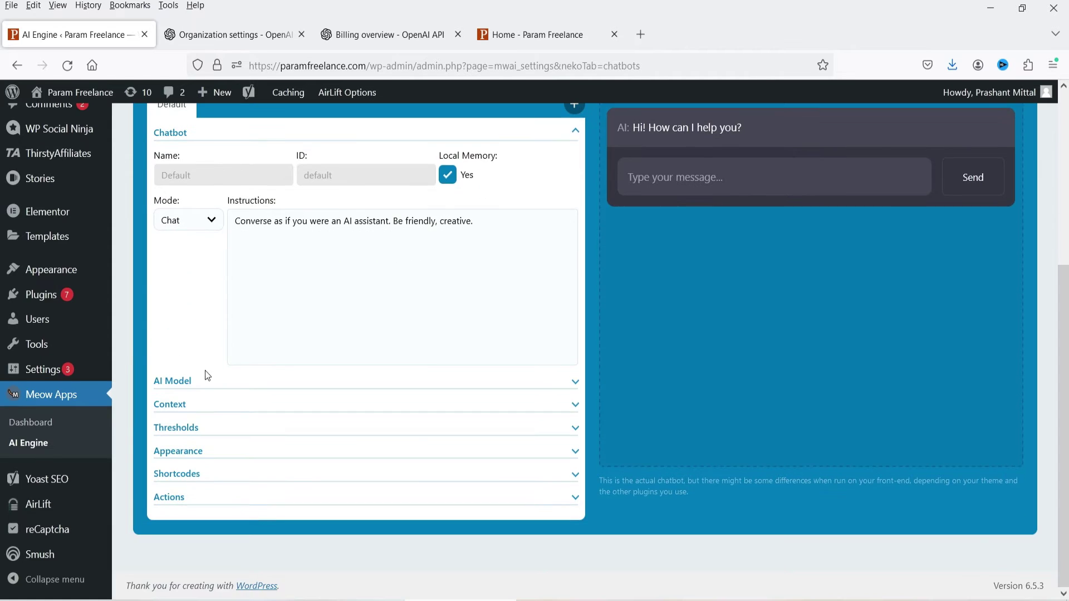
left_click(206, 381)
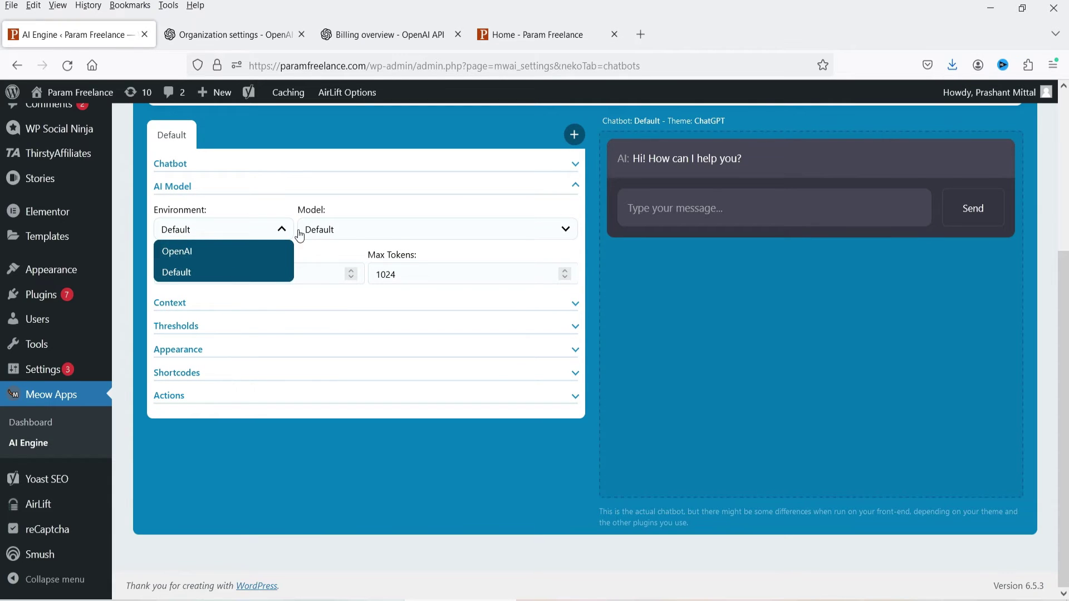
left_click(384, 233)
left_click(384, 234)
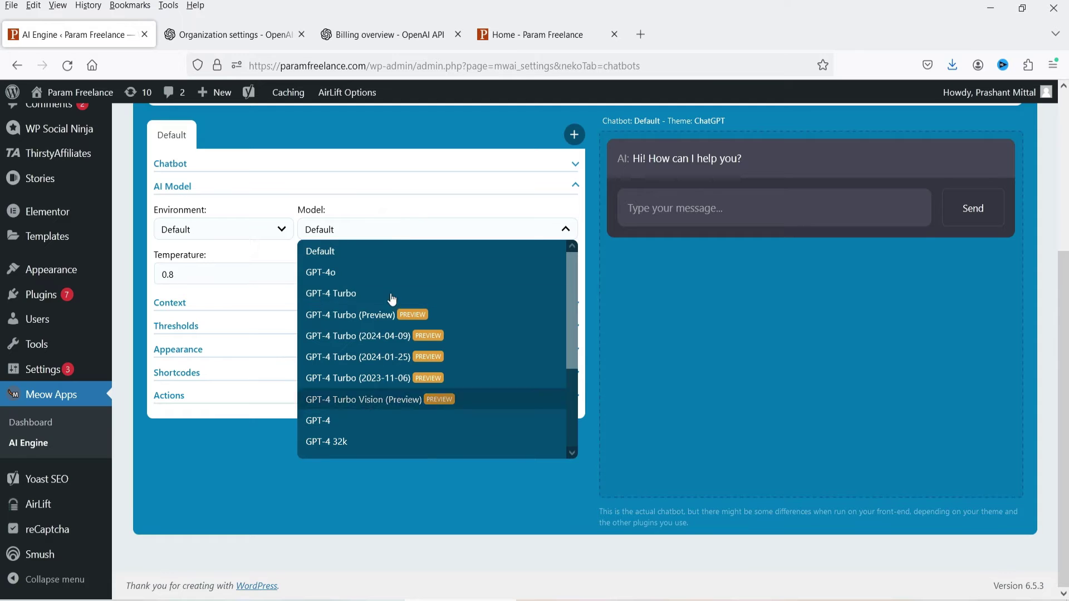
left_click(396, 238)
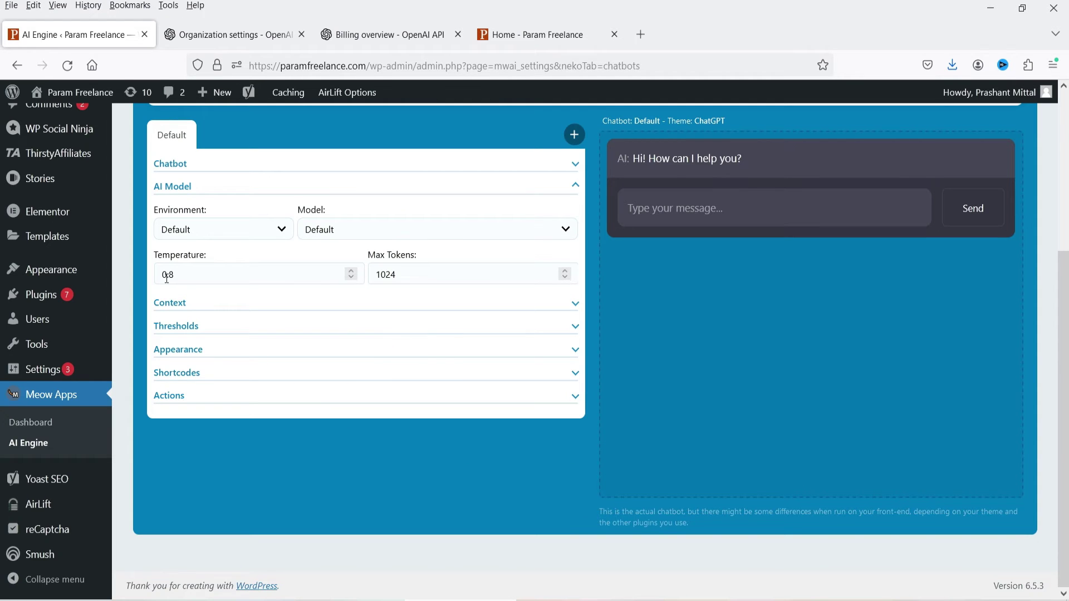
left_click(219, 304)
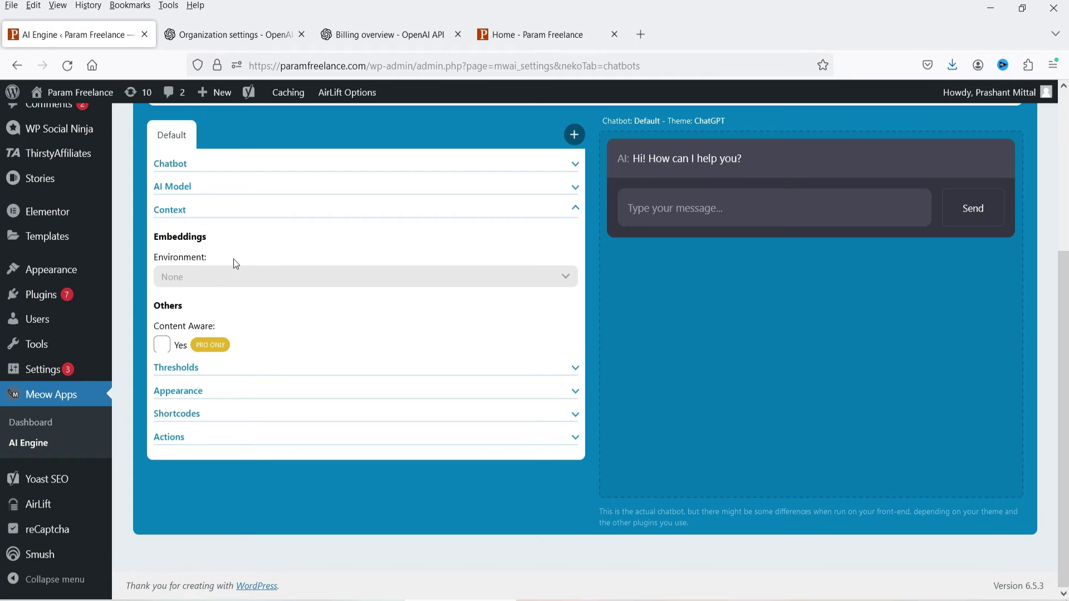
left_click(219, 366)
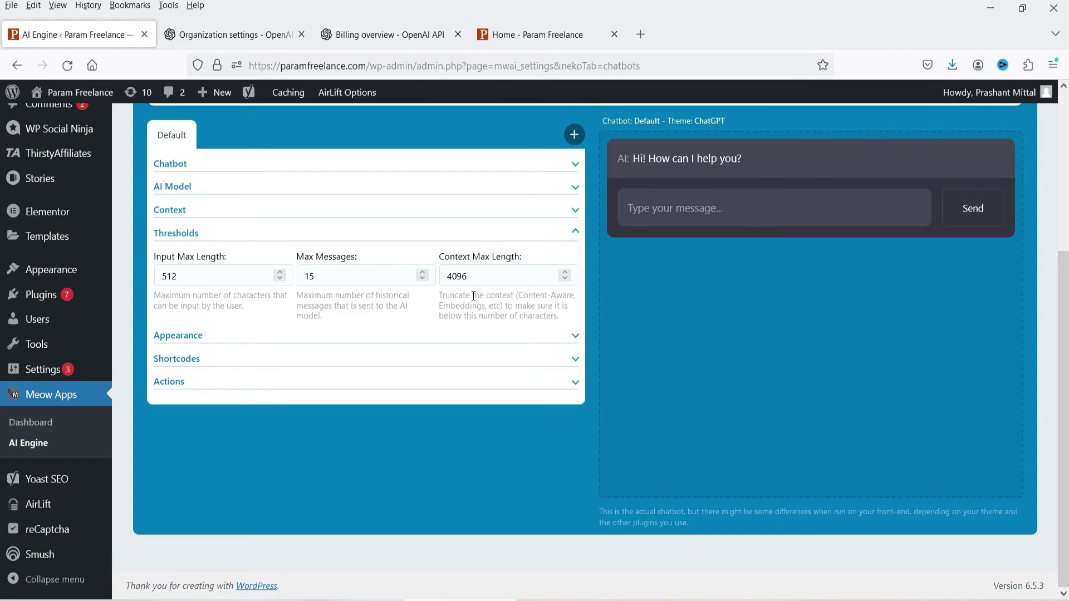
left_click(200, 337)
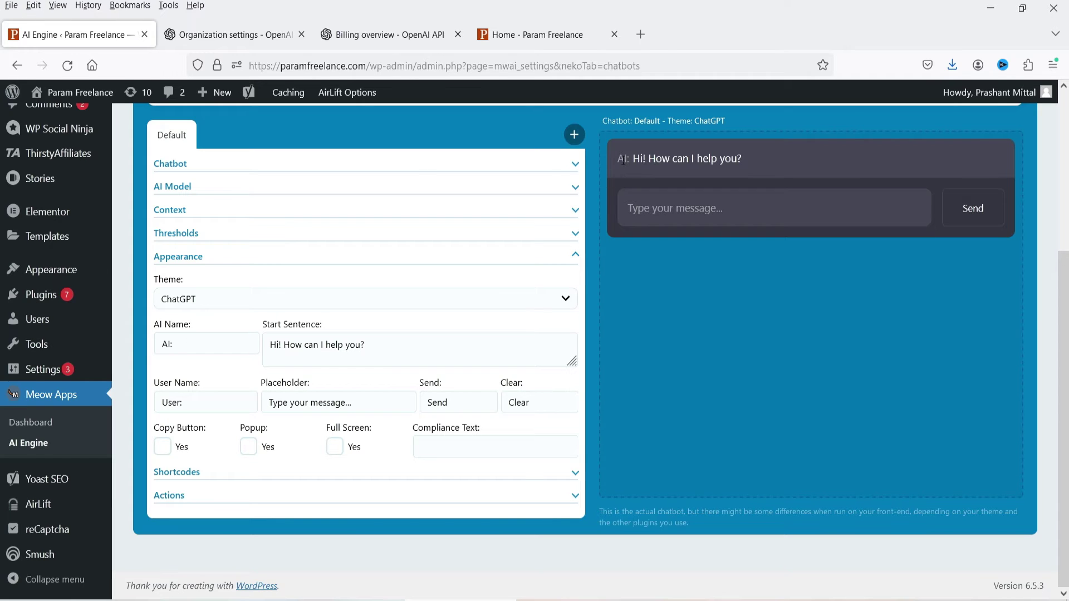
Step: Replace the chatbot's AI Name 'AI:' with 'Param Freelance' and save it
double_click(214, 341)
type("B")
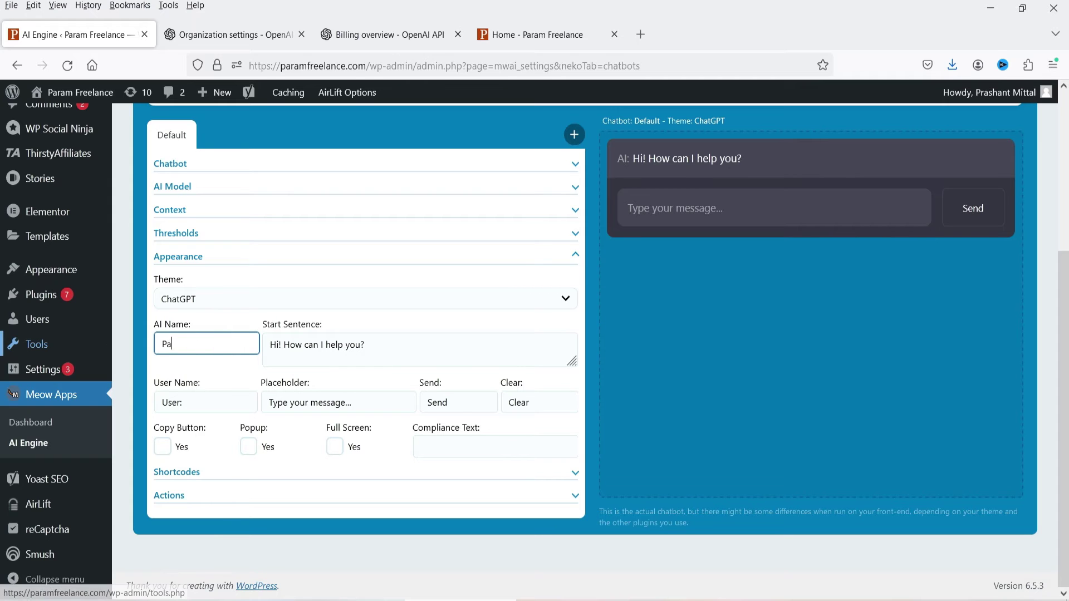
mouse_move(37, 344)
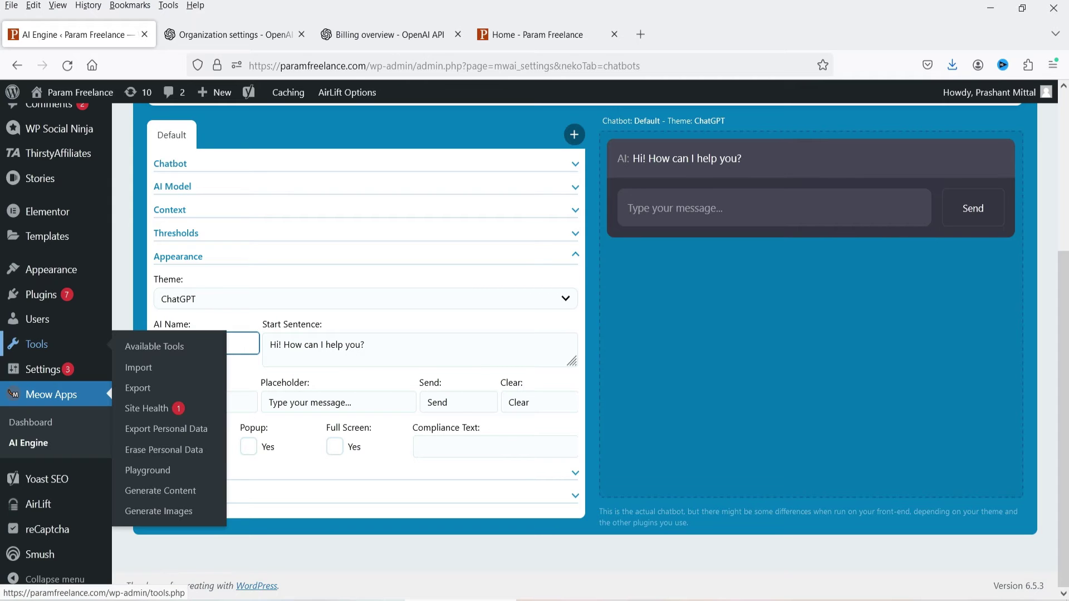
left_click(245, 343)
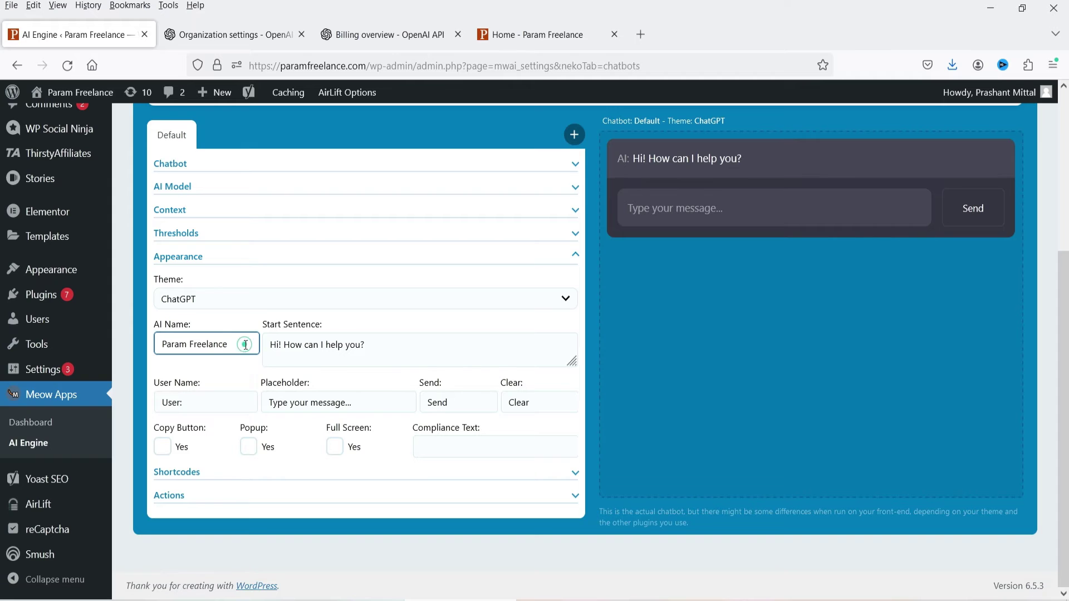
key("Return")
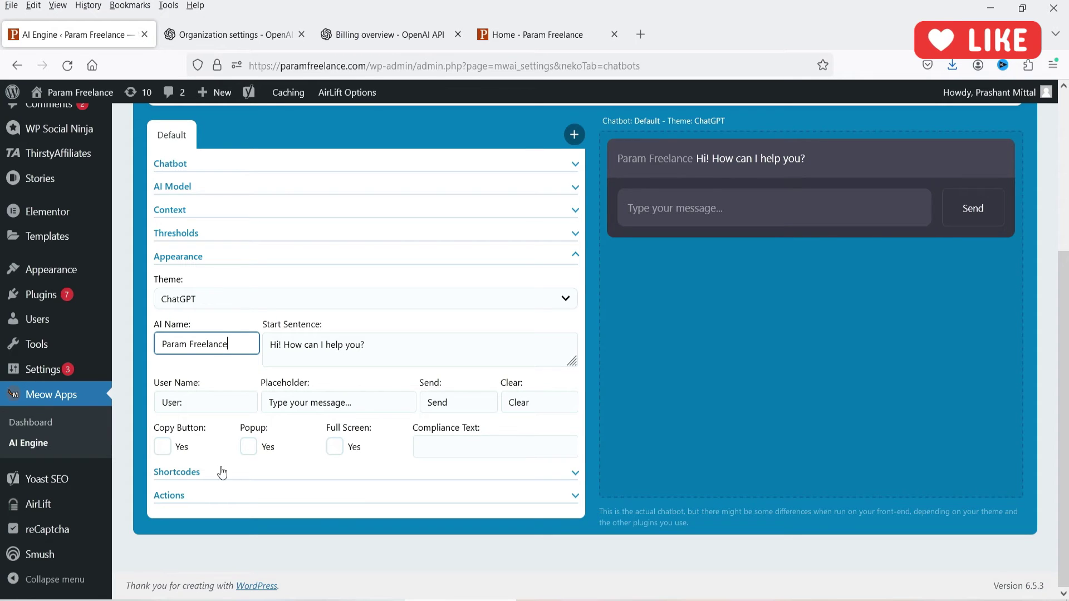
left_click(198, 480)
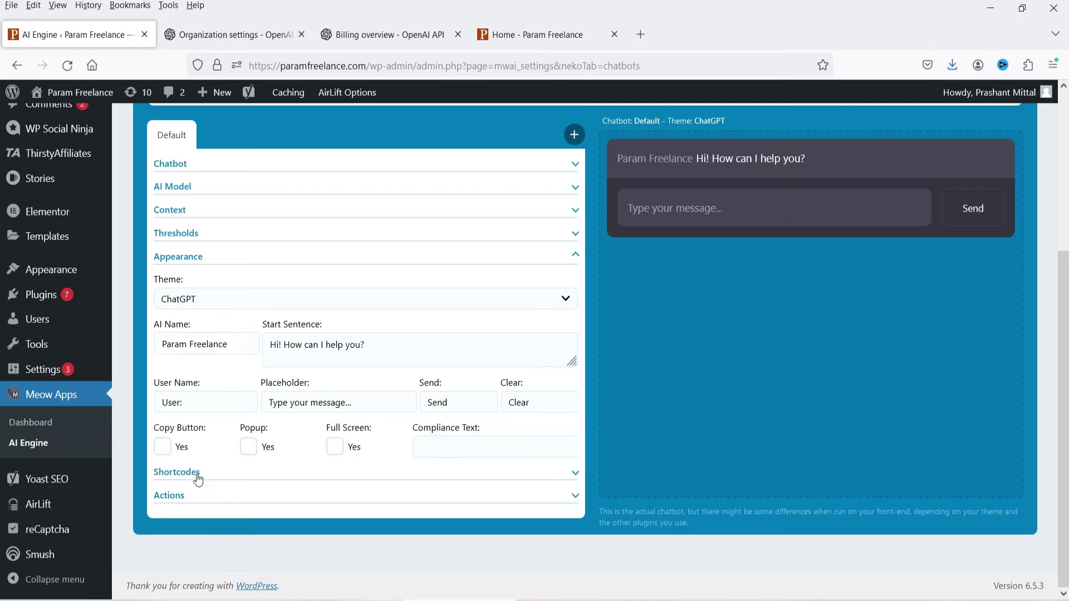
left_click(212, 395)
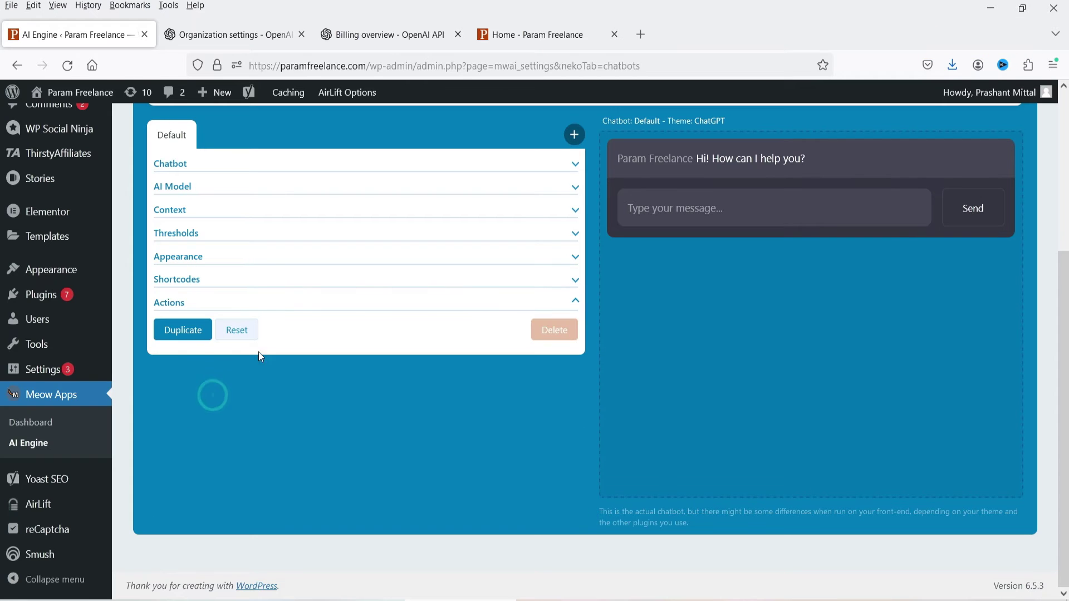
Step: Make the chatbot a popup with the green chat avatar
left_click(251, 444)
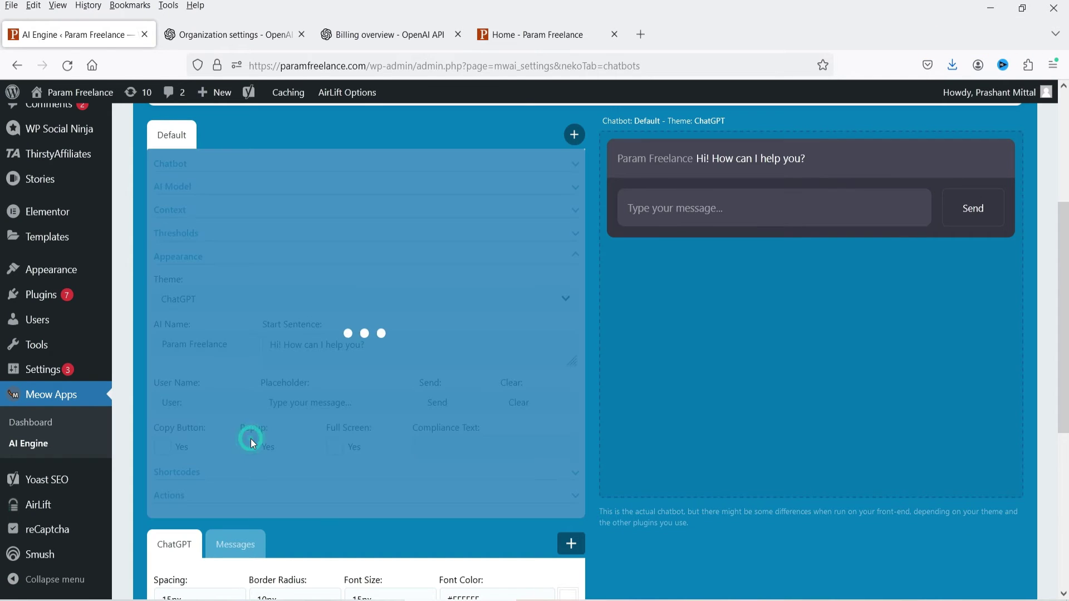
scroll(254, 345, "down", 4)
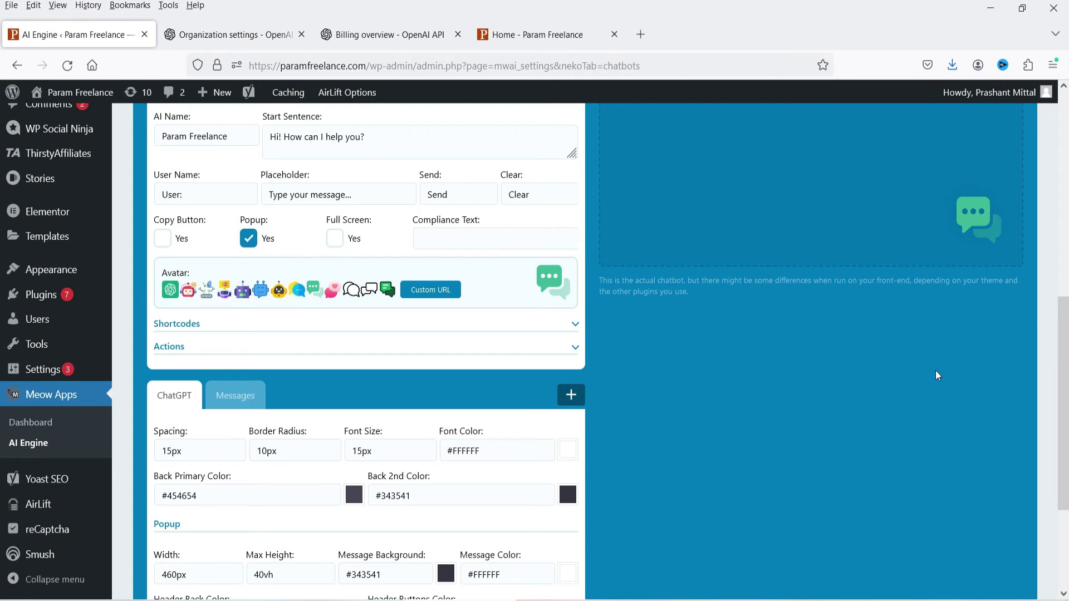
scroll(997, 339, "up", 3)
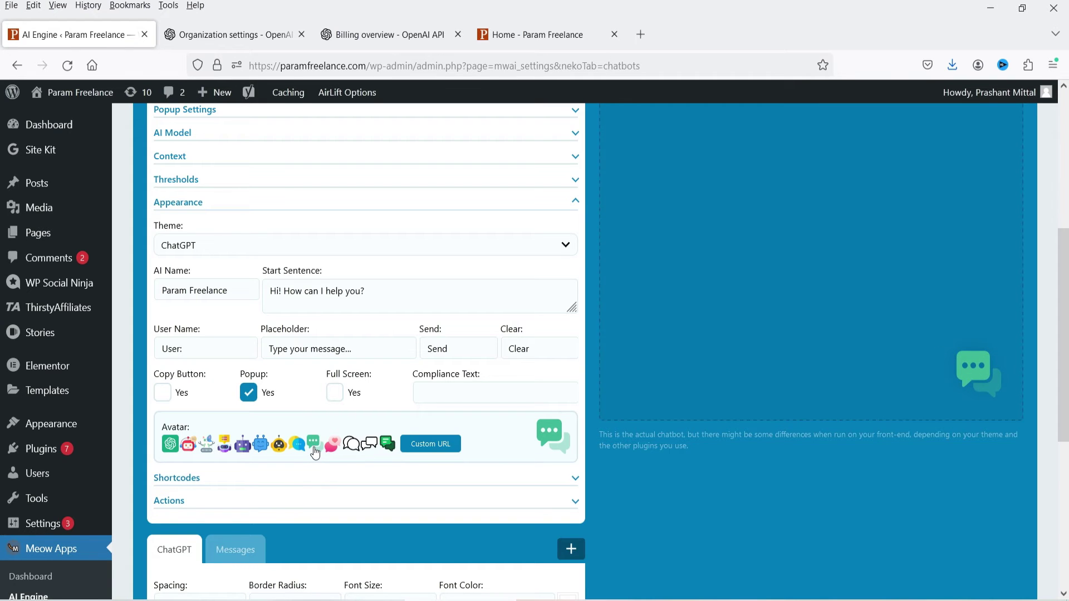
left_click(277, 449)
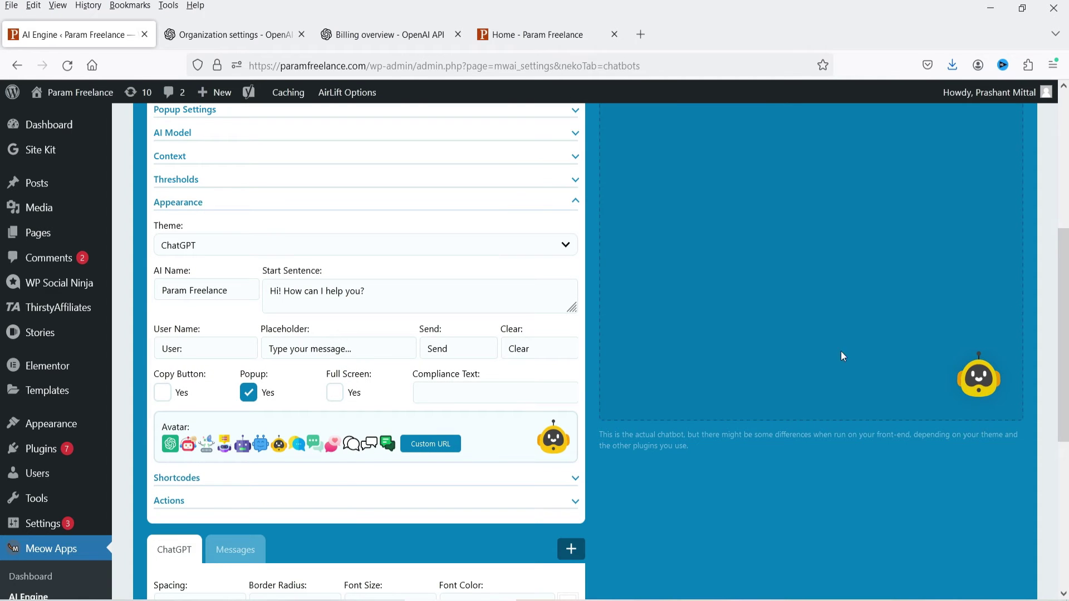
left_click(384, 445)
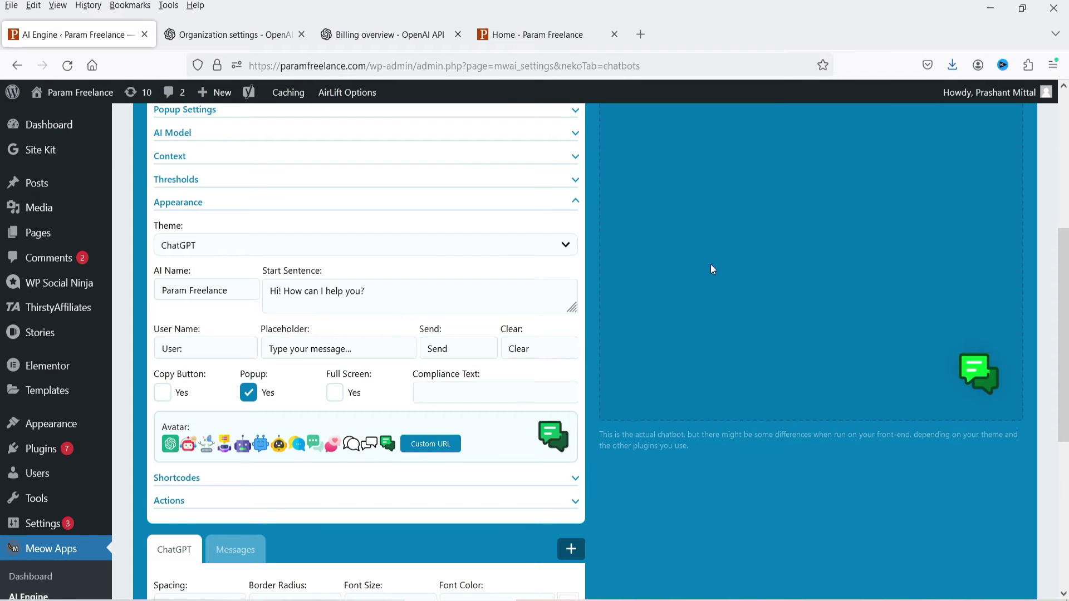
left_click(200, 477)
scroll(223, 334, "up", 3)
Step: Set the popup to Bottom Left with icon text 'How can I help you?' and reload the homepage
left_click(225, 258)
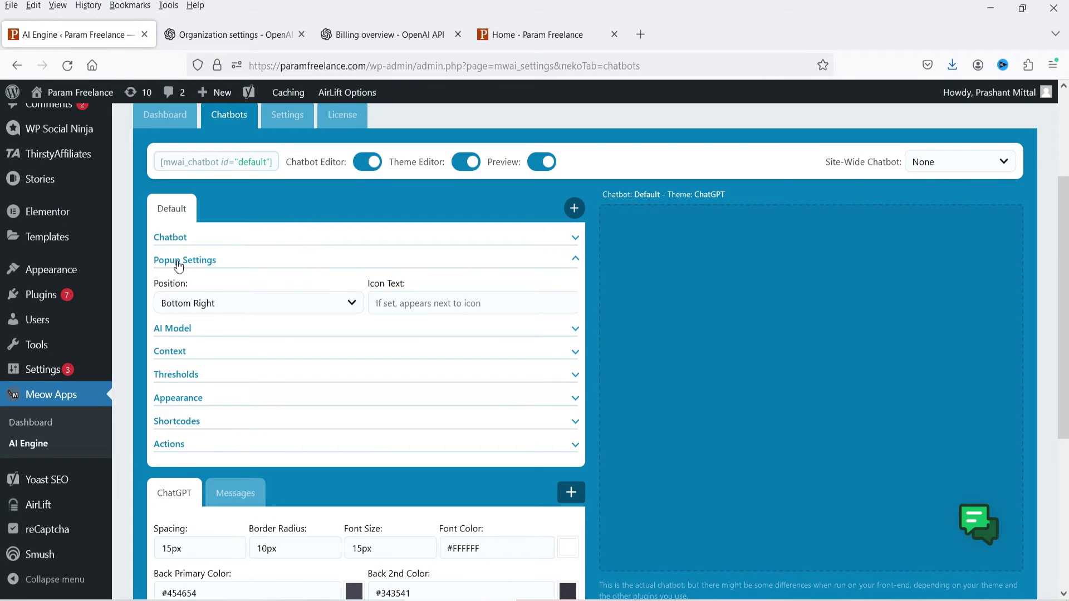
left_click(203, 399)
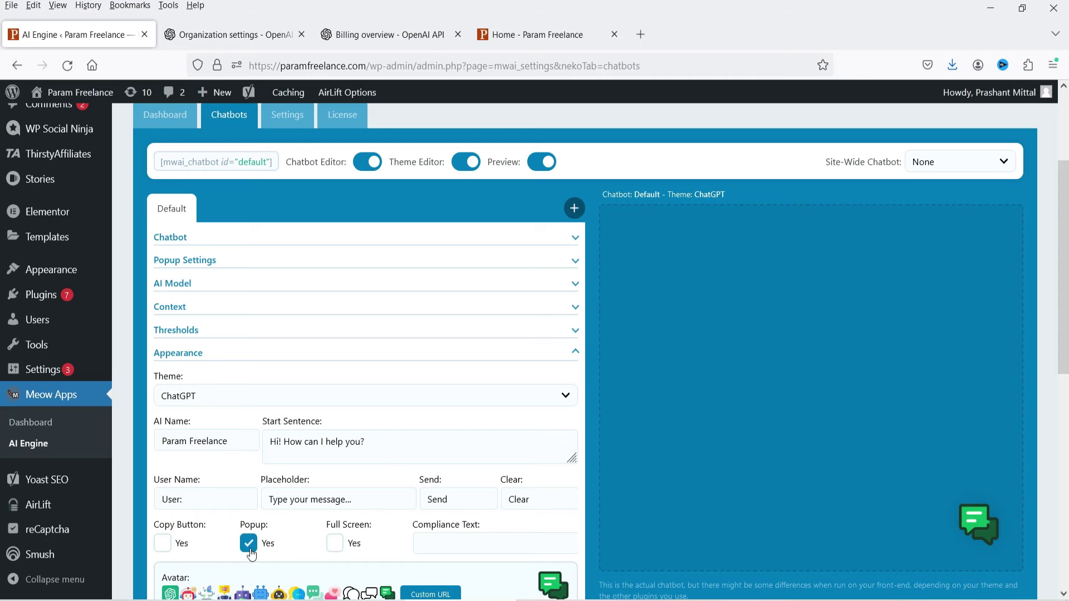
left_click(184, 261)
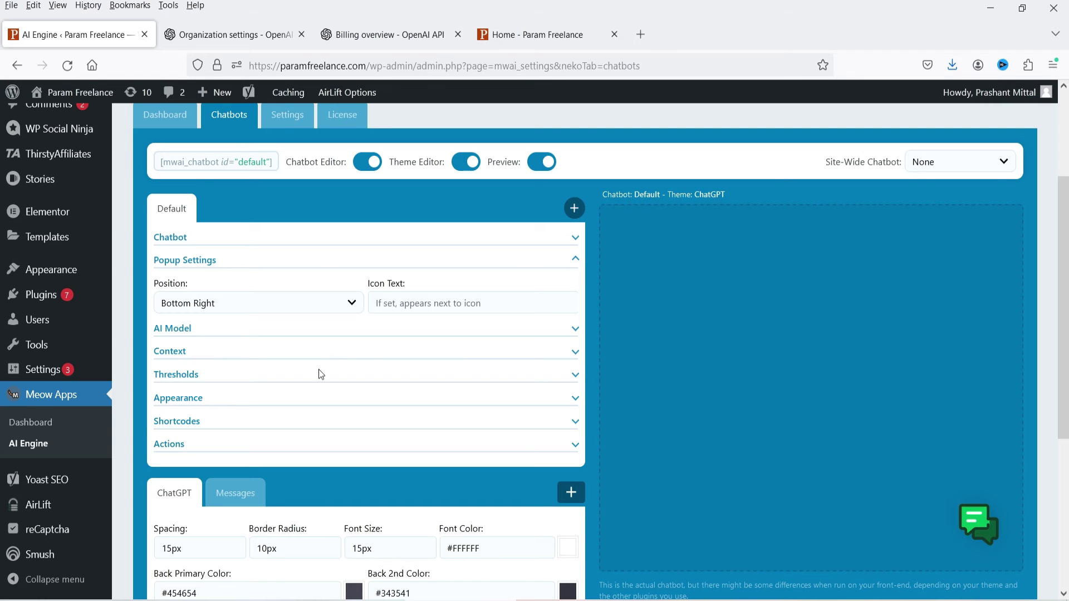
left_click(284, 307)
left_click(259, 344)
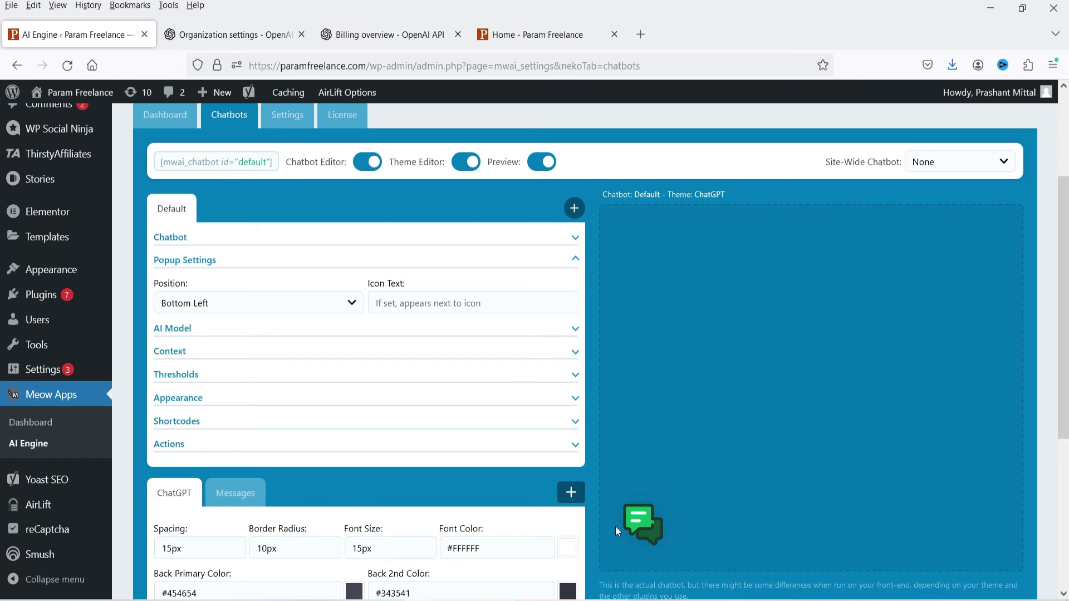
type("How can I help you?")
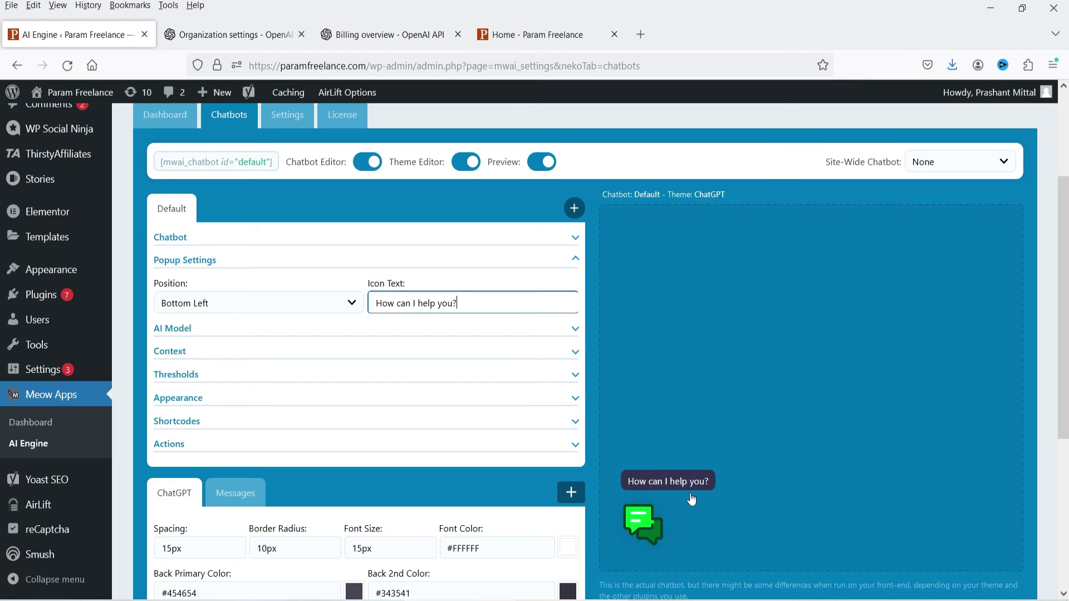
scroll(604, 416, "down", 3)
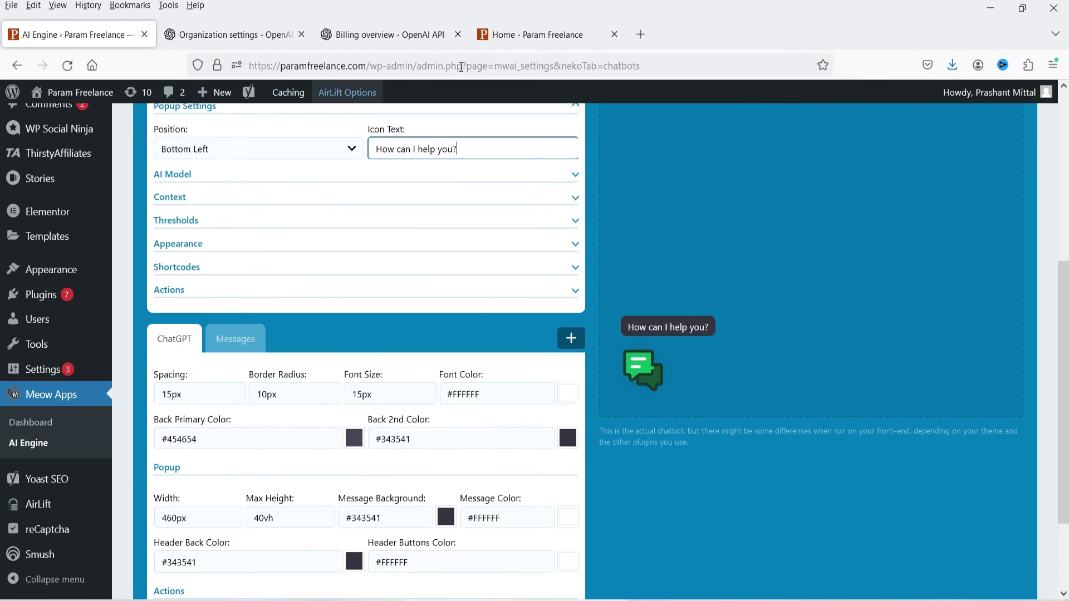
left_click(539, 38)
left_click(68, 67)
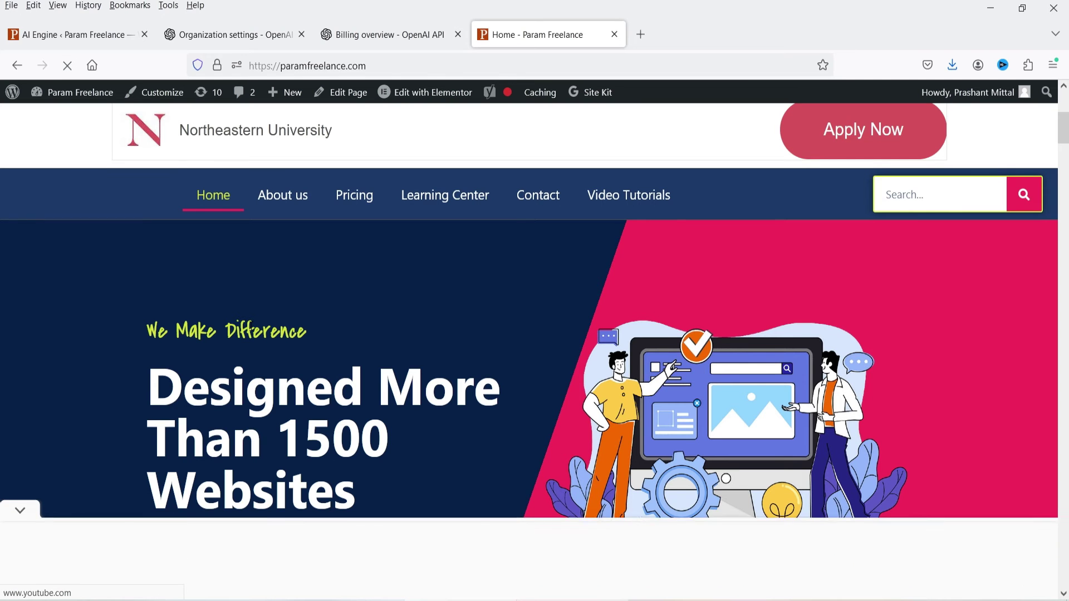
Step: Collapse the bottom ad banner and open Elementor Footer #21 in a new tab
left_click(21, 499)
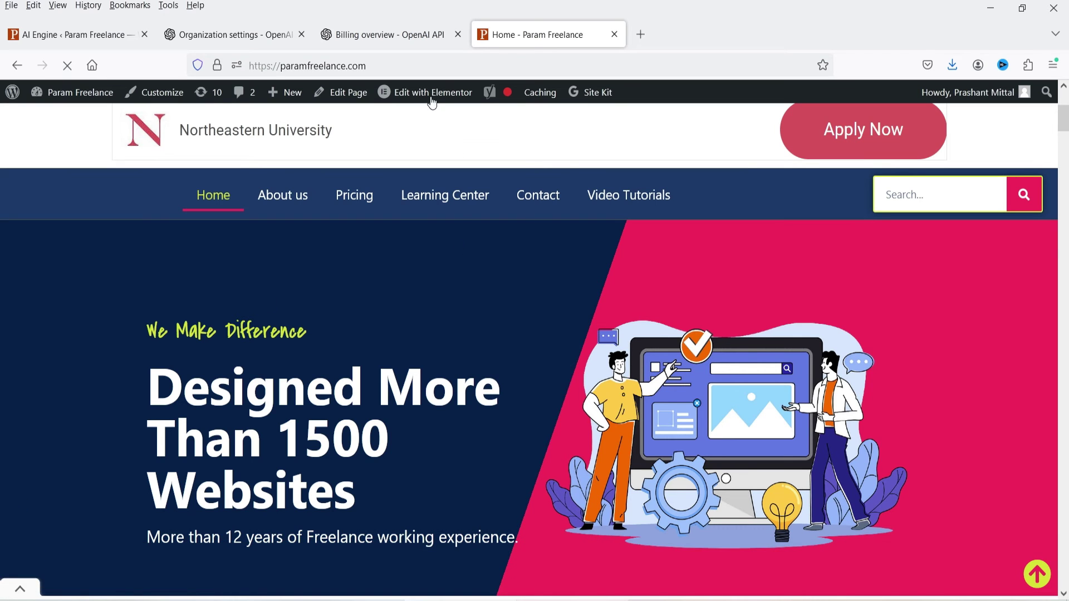
mouse_move(430, 97)
right_click(414, 143)
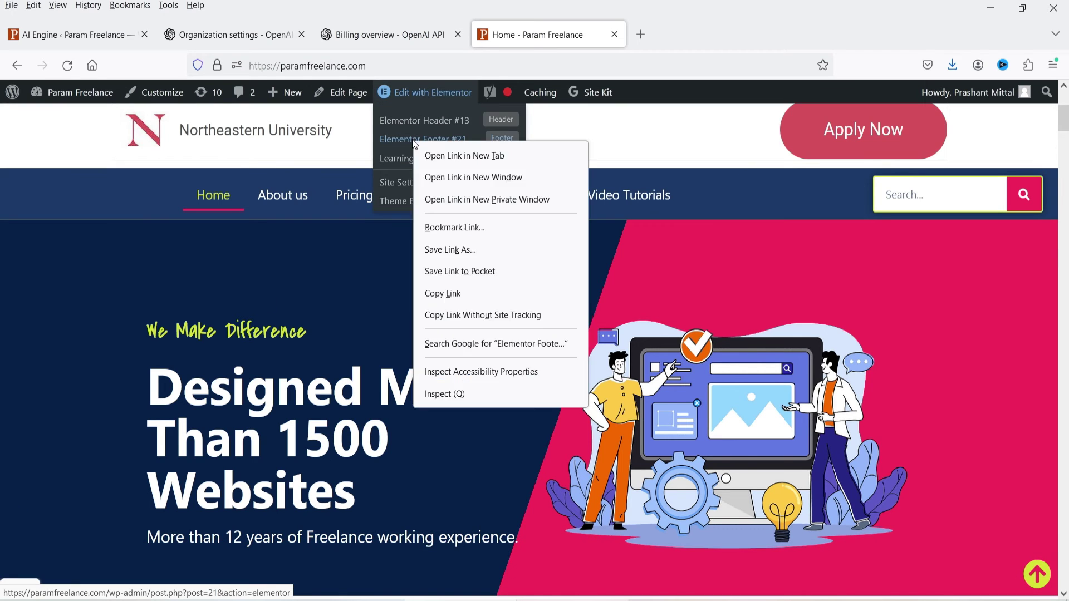
left_click(480, 155)
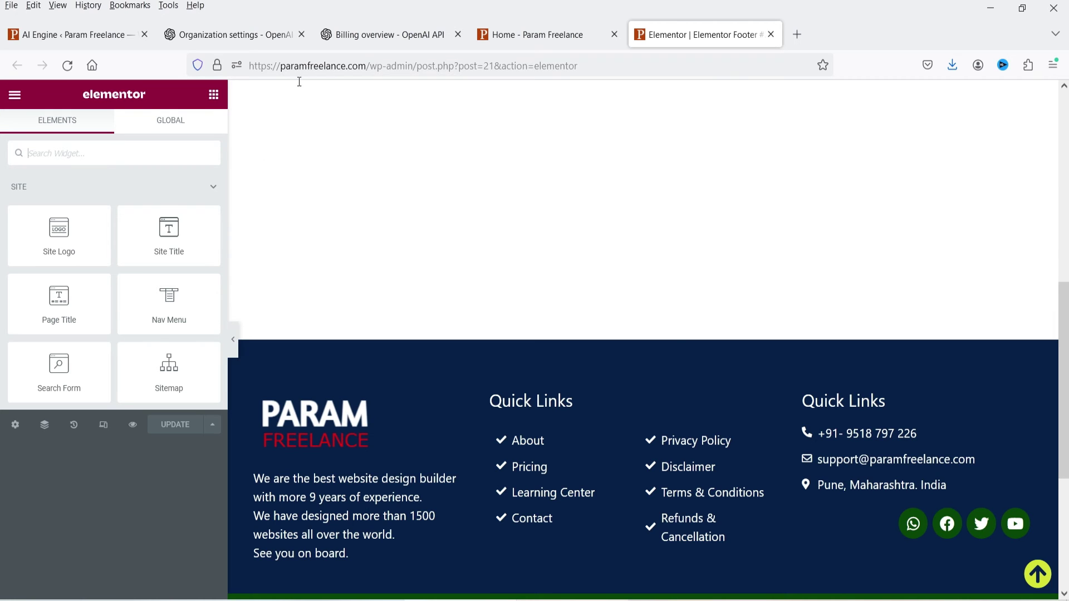
Step: Add a Shortcode widget to the first column of the Elementor footer
scroll(432, 351, "down", 5)
scroll(392, 335, "up", 3)
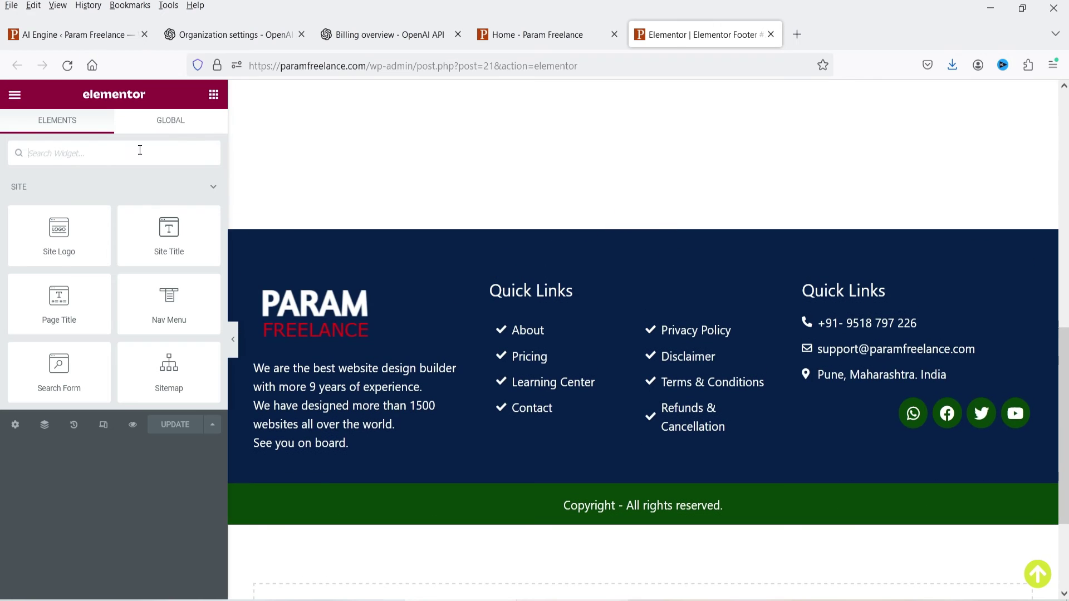
left_click(69, 158)
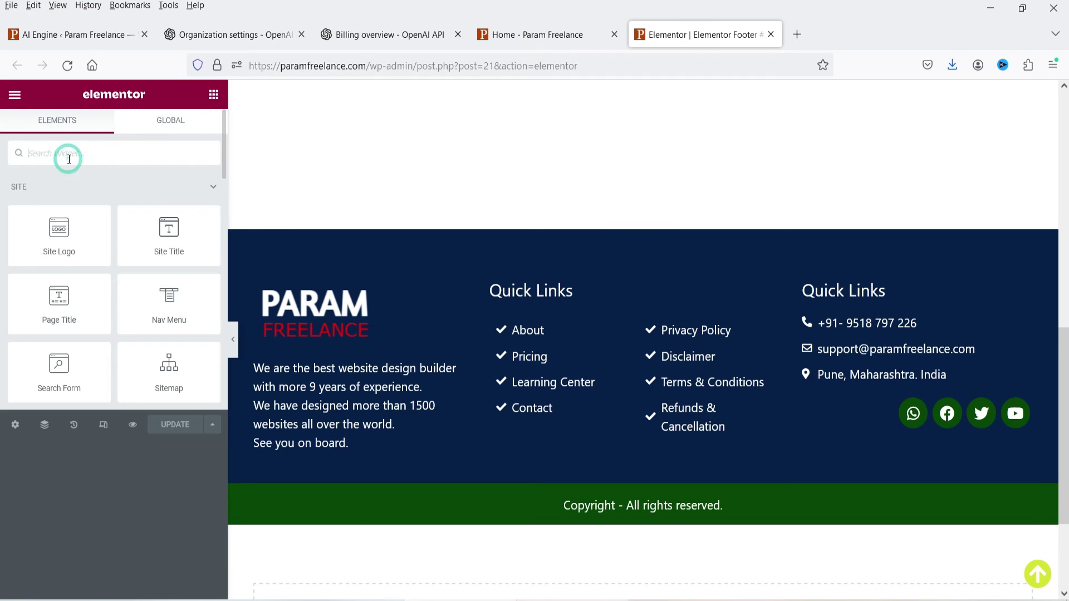
type("short")
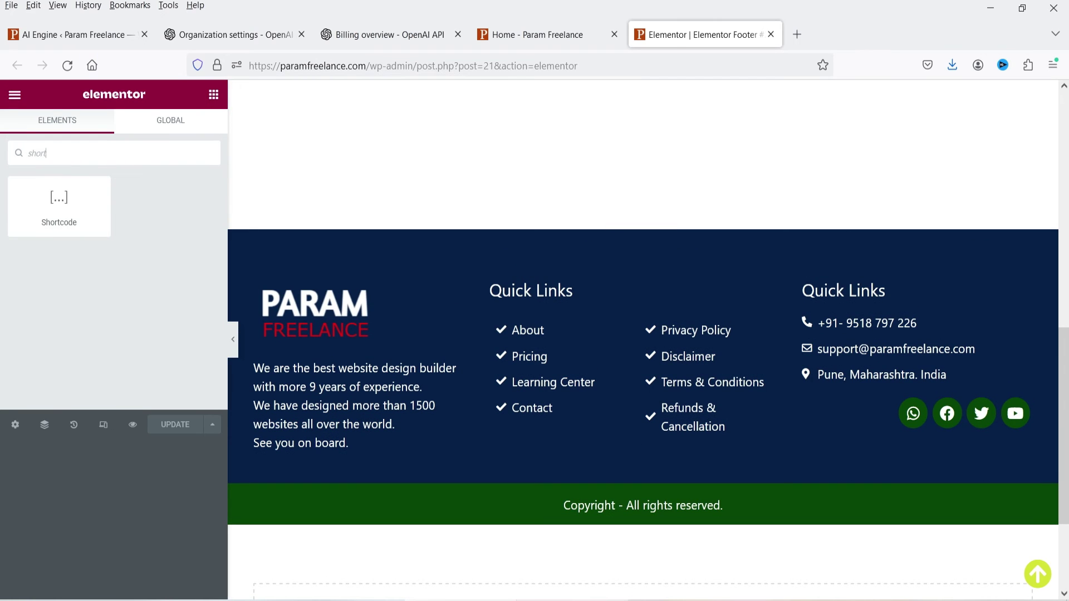
left_click_drag(59, 206, 311, 456)
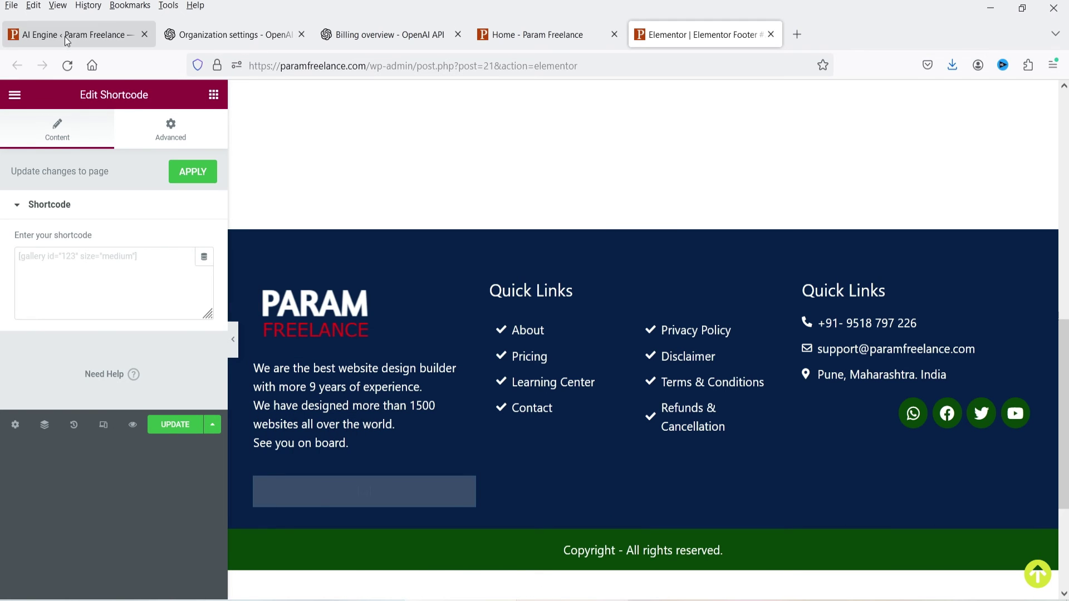
Step: Paste the copied [mwai_chatbot id="default"] shortcode from AI Engine into the widget
left_click(3, 38)
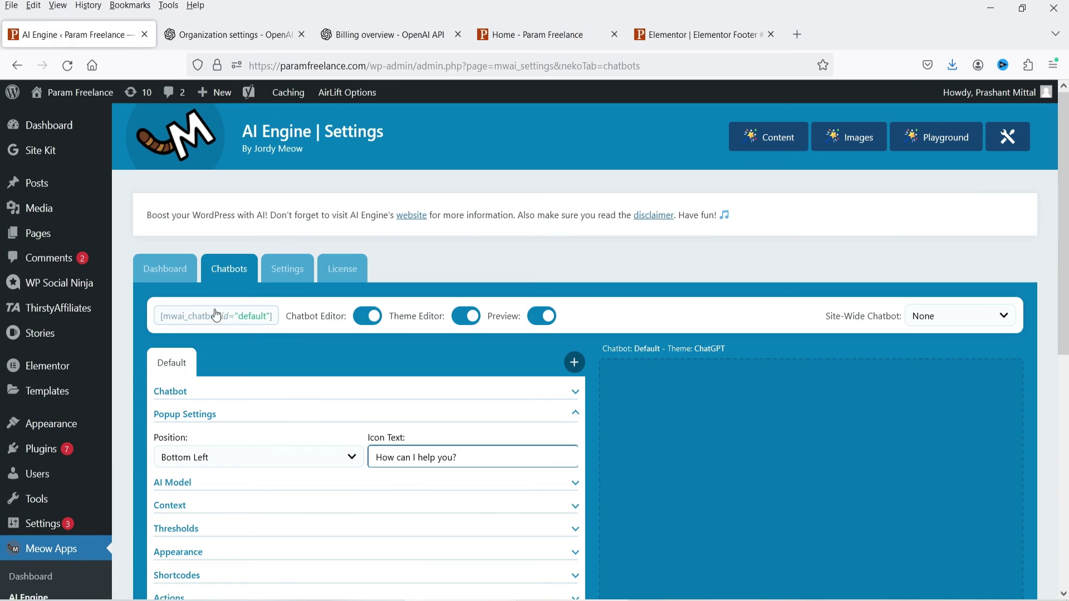
left_click(214, 313)
left_click(704, 34)
left_click(47, 262)
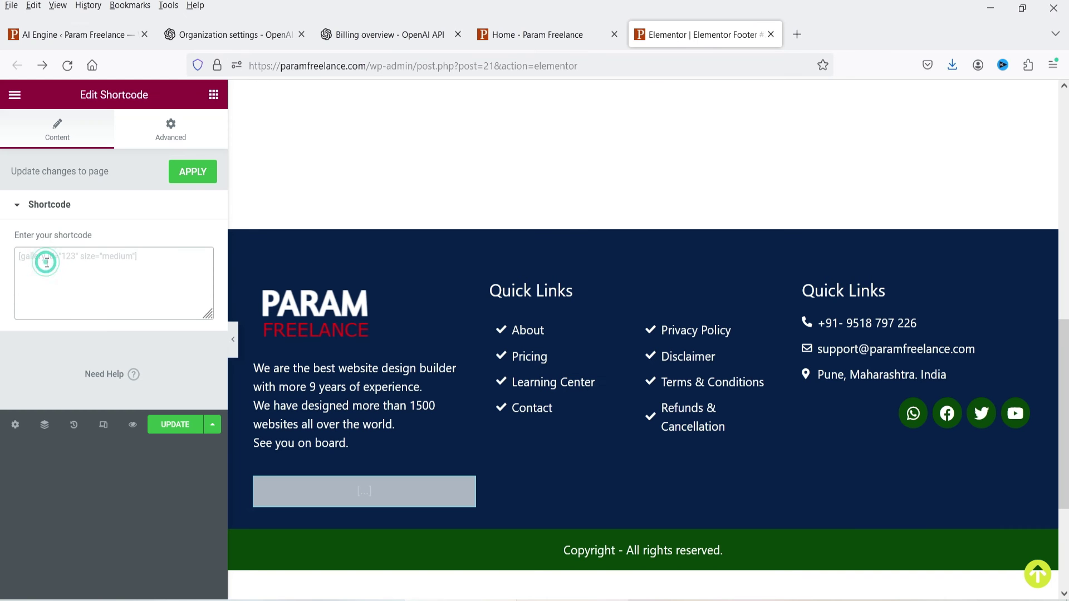
type("[mwai_chatbot id=\"default\"]")
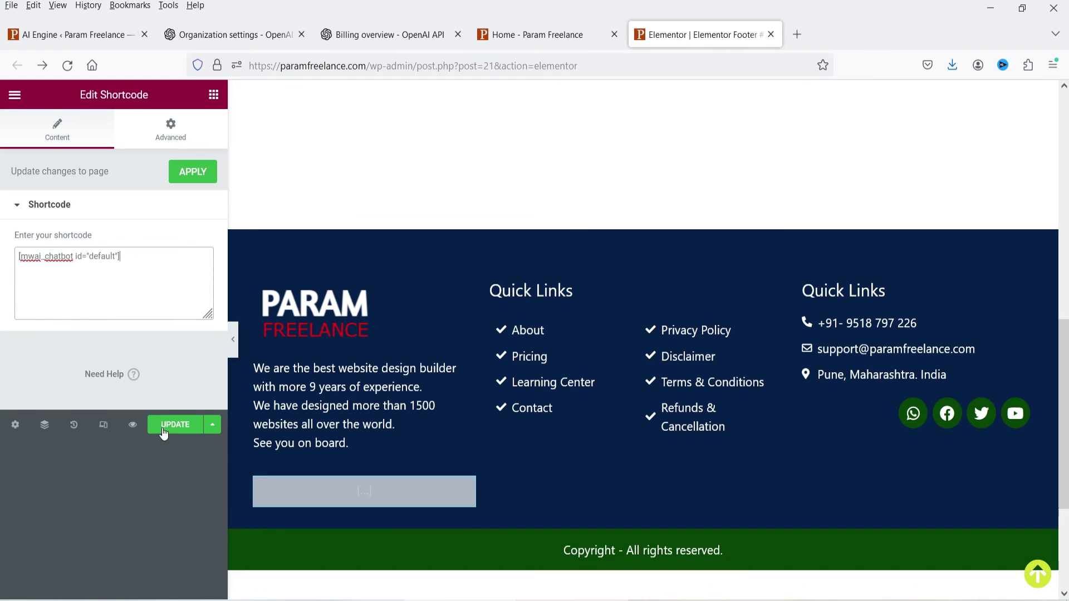
Step: Update the footer and reload the homepage so the chatbot popup icon appears
left_click(170, 425)
left_click(523, 36)
left_click(67, 66)
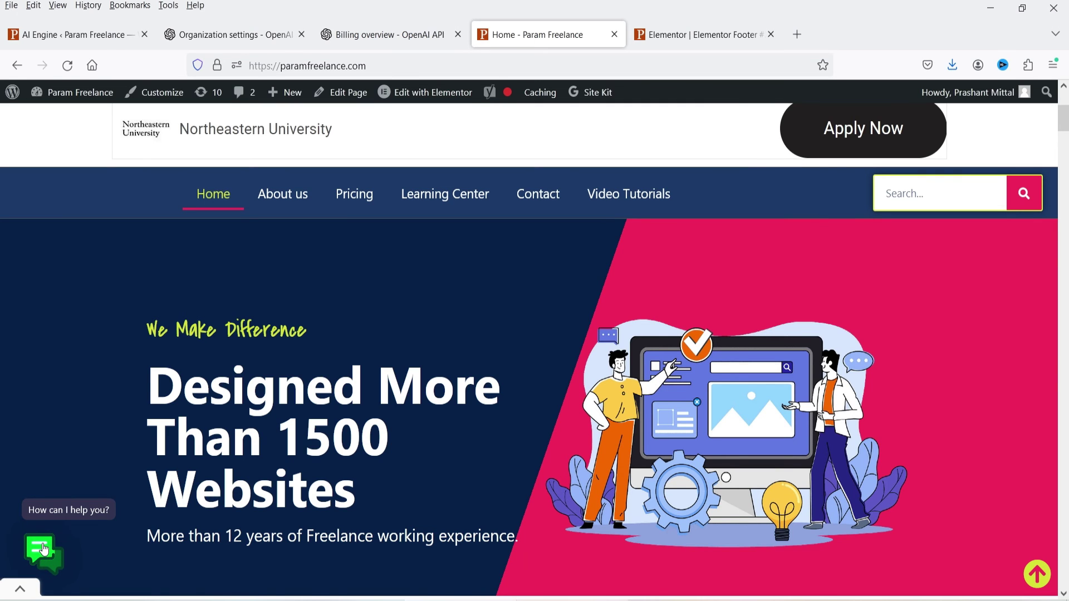
key("alt+Tab")
Step: Ask the chat popup 'which is best free elementor post slider plugin' and read its reply
left_click(40, 550)
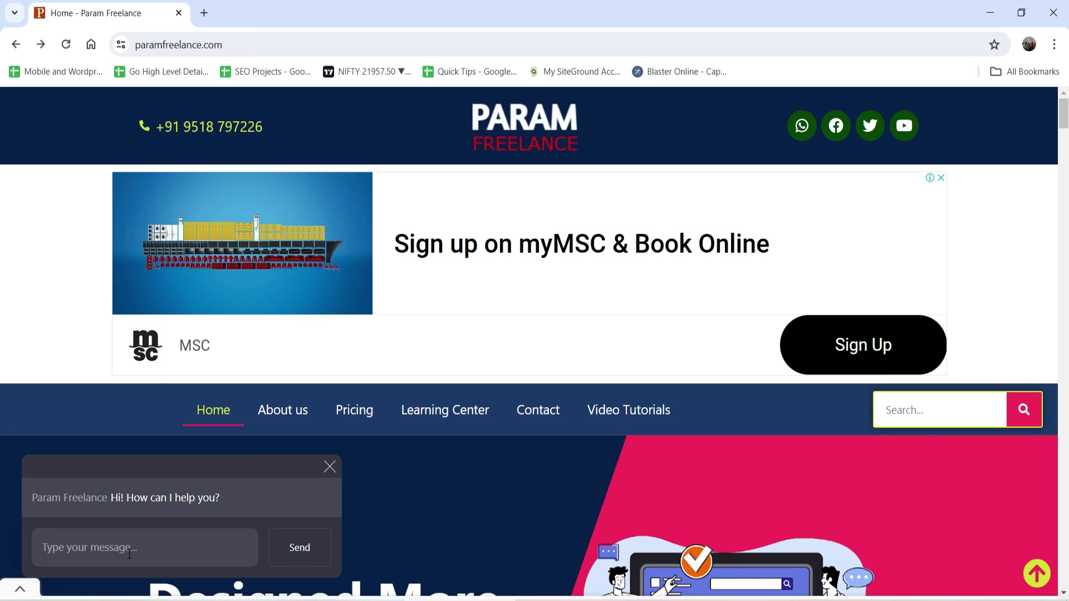
scroll(653, 357, "down", 20)
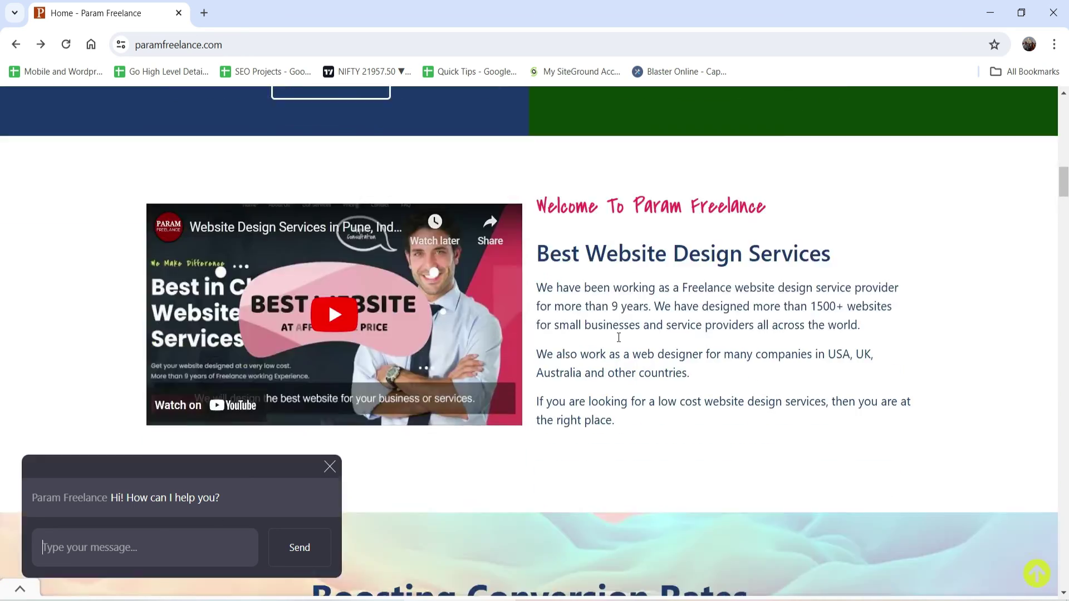
scroll(617, 324, "down", 20)
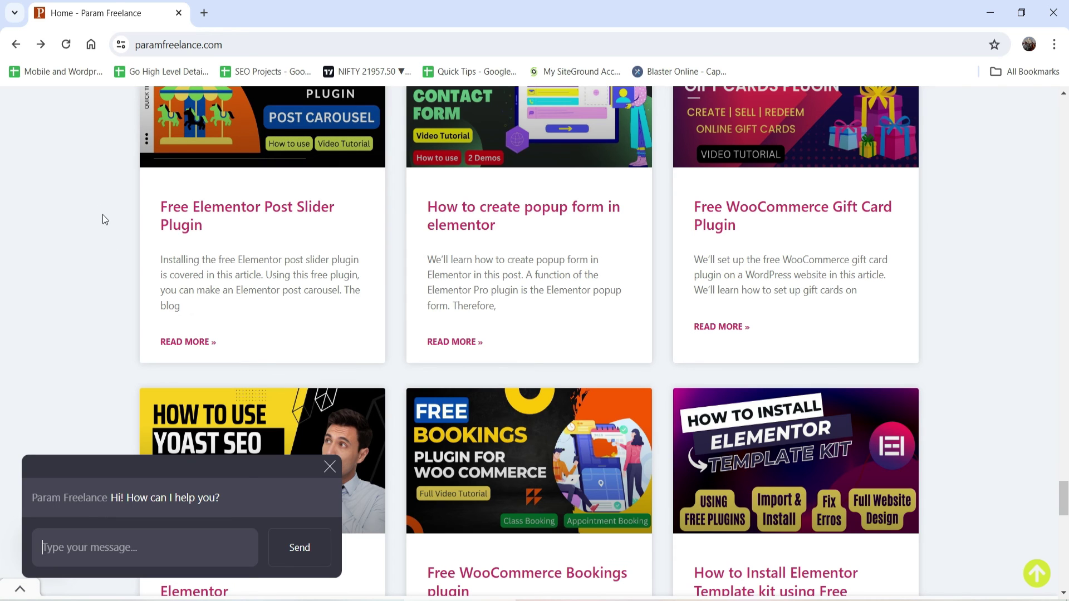
type("which is best free elementor post slider plugin")
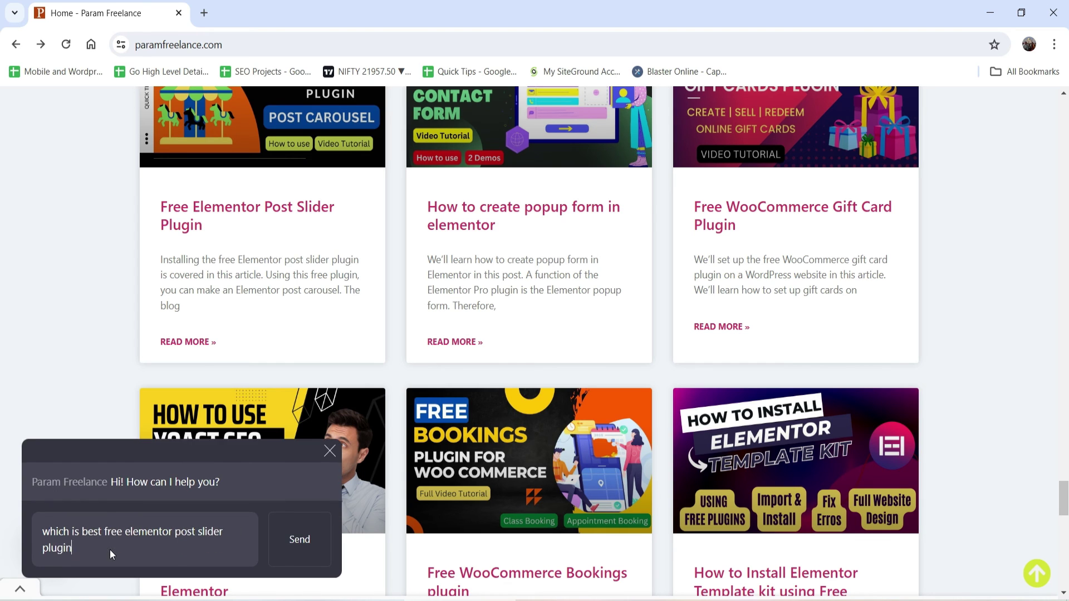
key("Return")
scroll(252, 430, "up", 2)
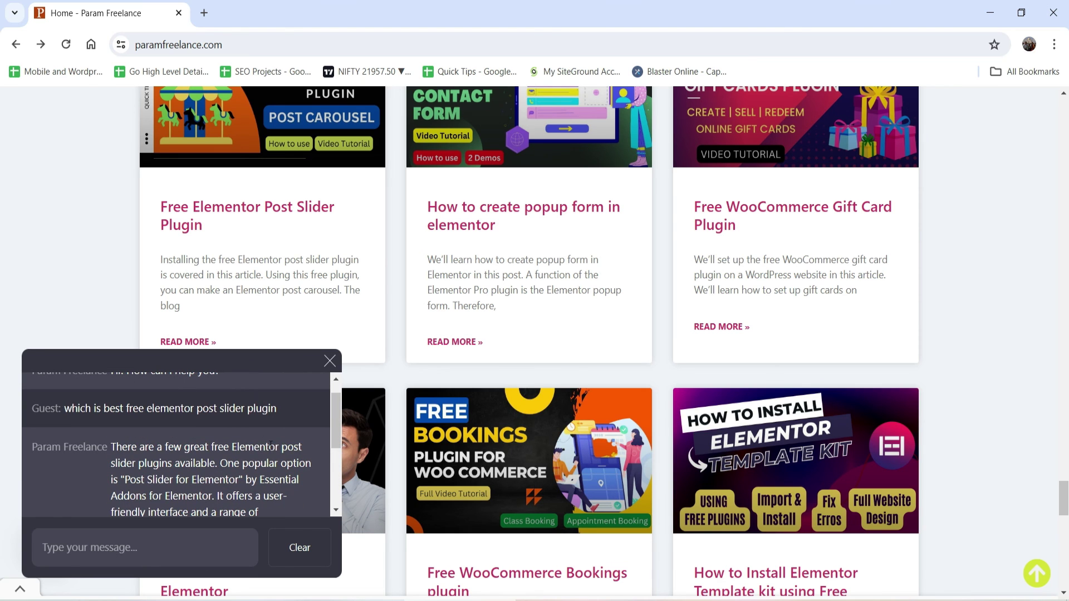
scroll(330, 442, "down", 3)
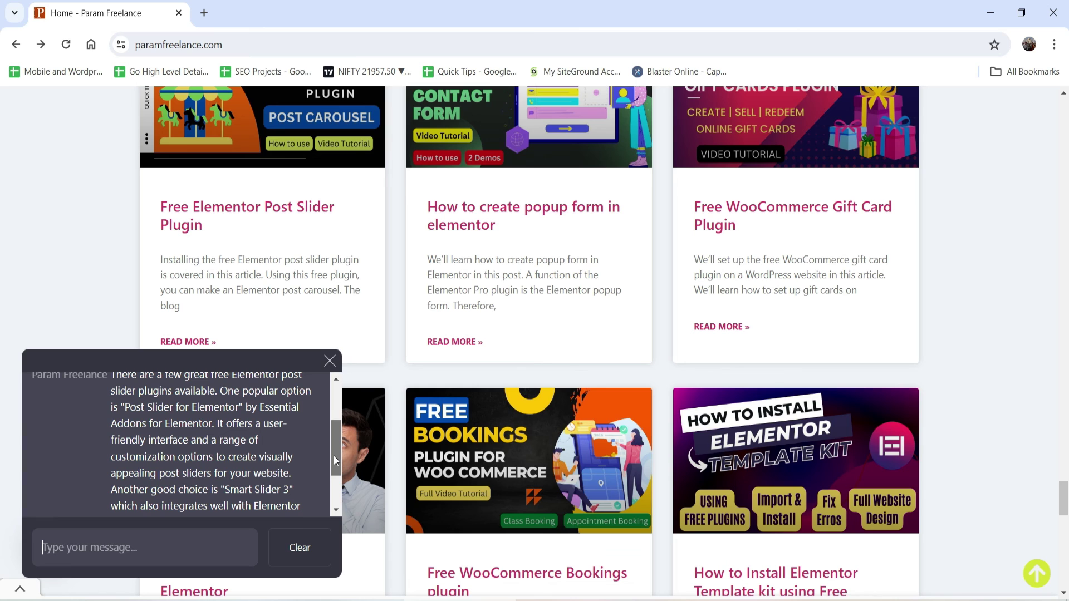
left_click_drag(334, 459, 334, 425)
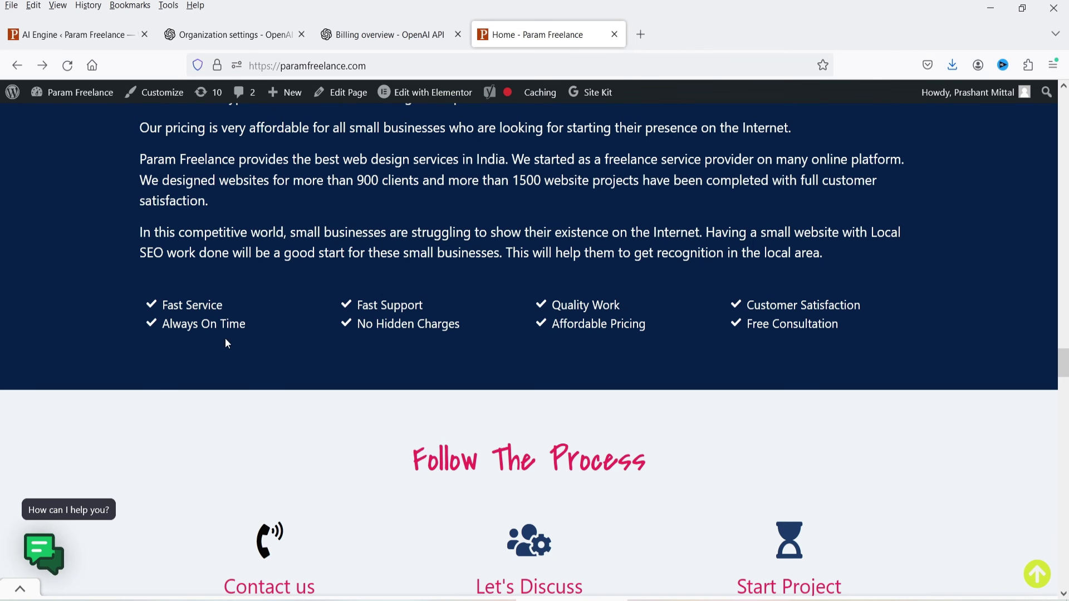
Step: Return to the AI Engine chatbot settings, passing through the OpenAI organization page
left_click(55, 32)
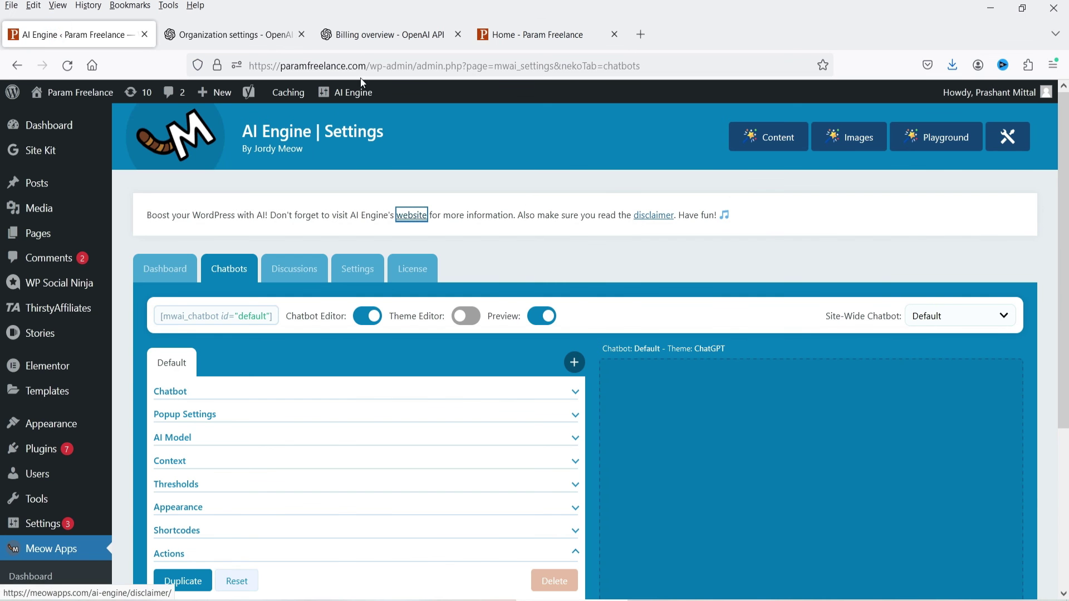
left_click(228, 35)
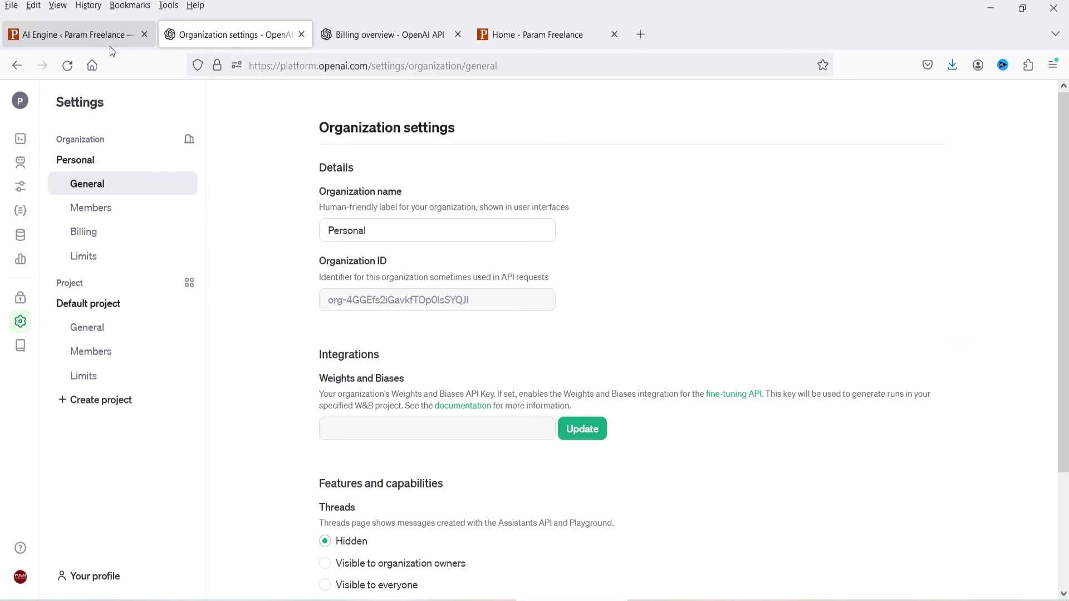
left_click(80, 34)
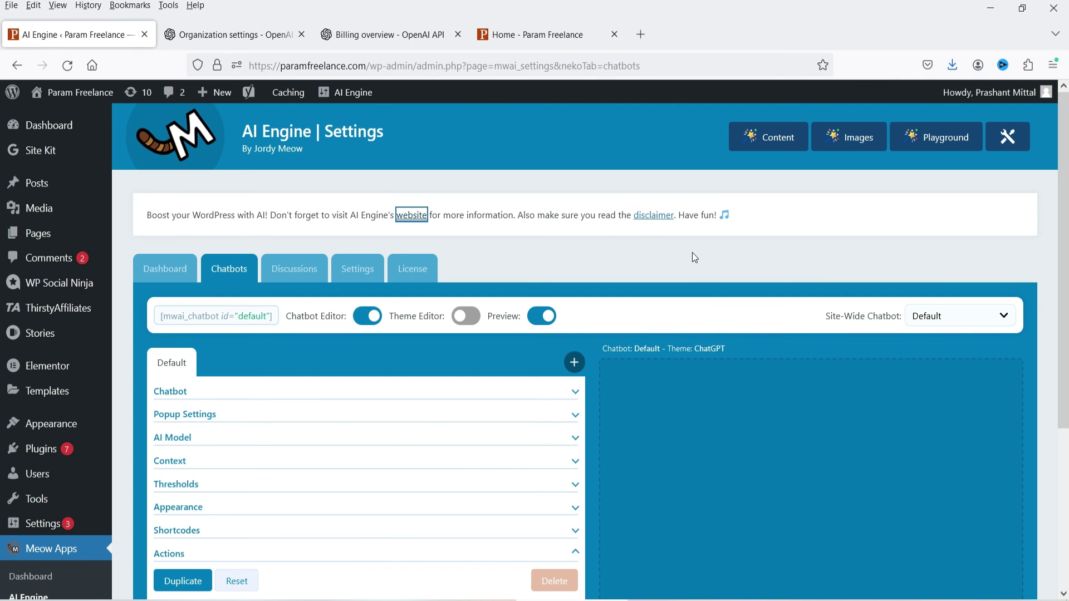